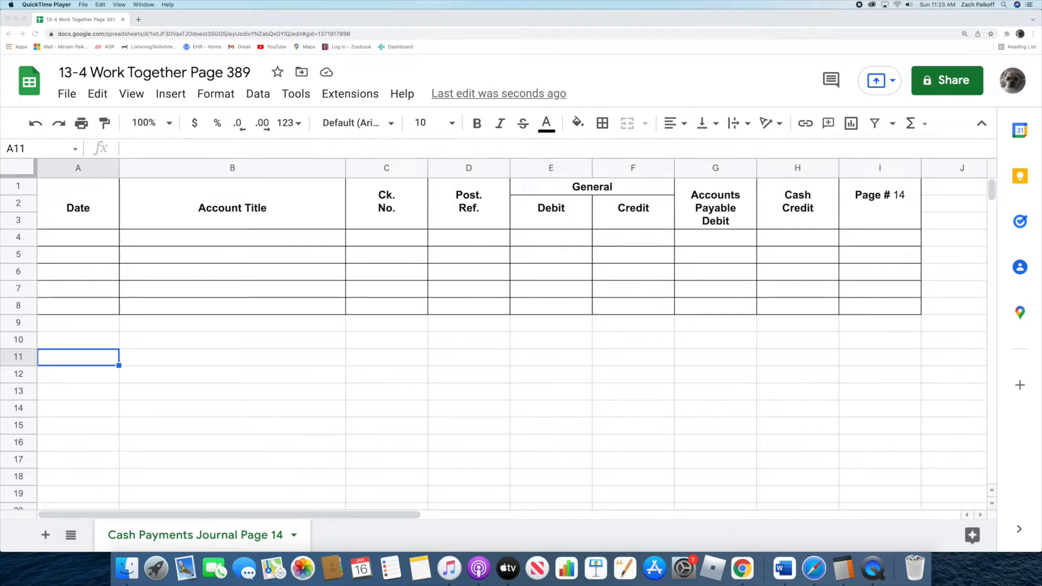
- Enter the date Apr. 15, 2022 and the account title Employee Income Tax Payable in row 4 of the journal
double_click(90, 239)
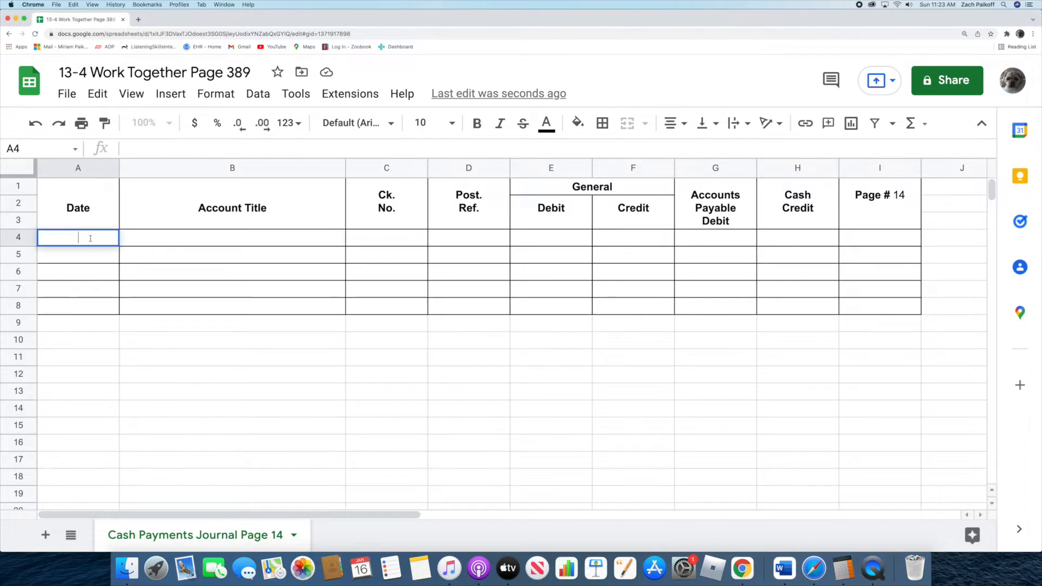
type("Apr. 15, 2022")
key("Return")
left_click(187, 240)
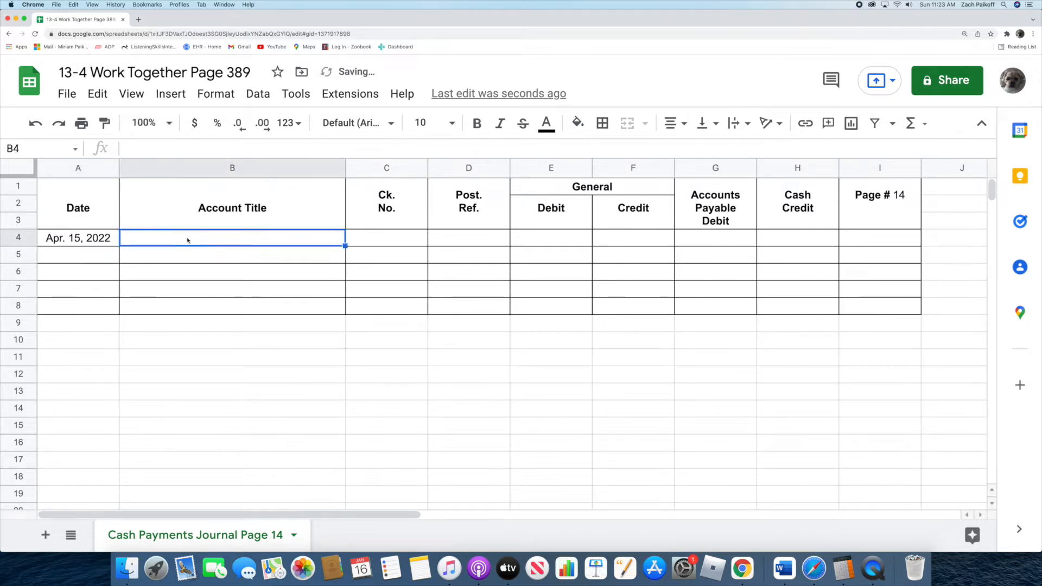
type("Emp")
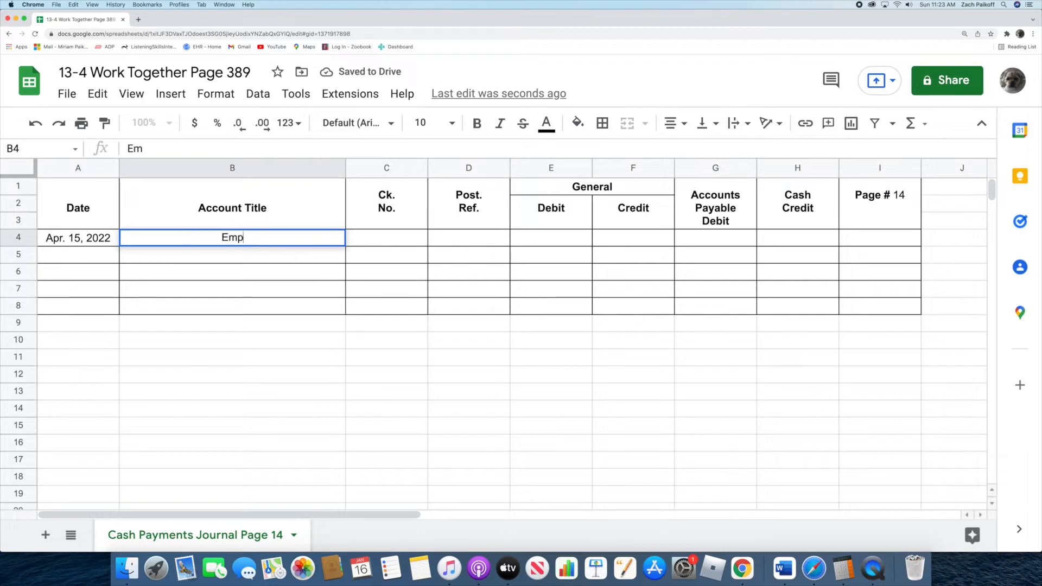
type("loyee I")
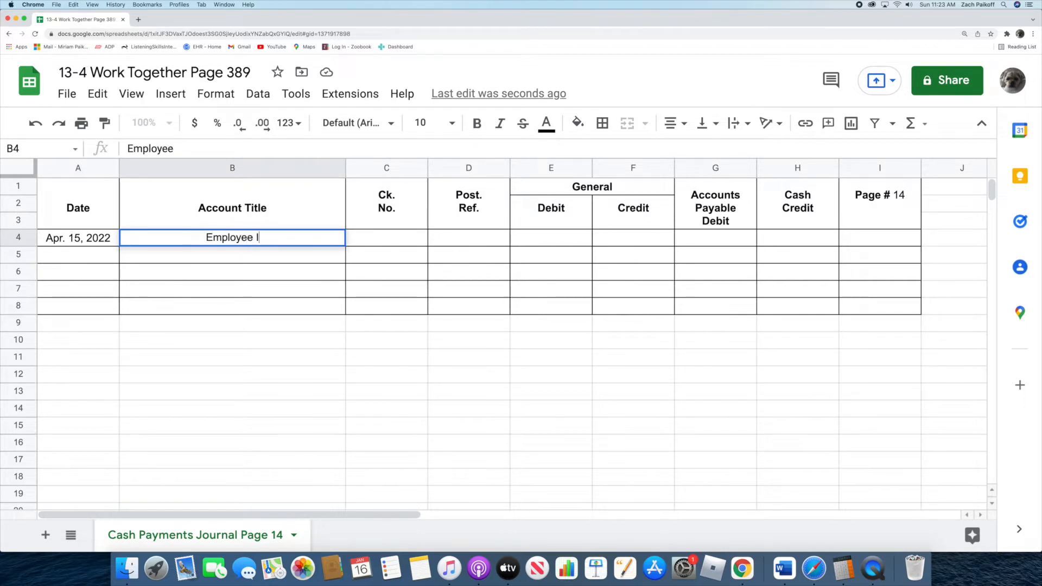
type("ncome Tax Payable")
key("Return")
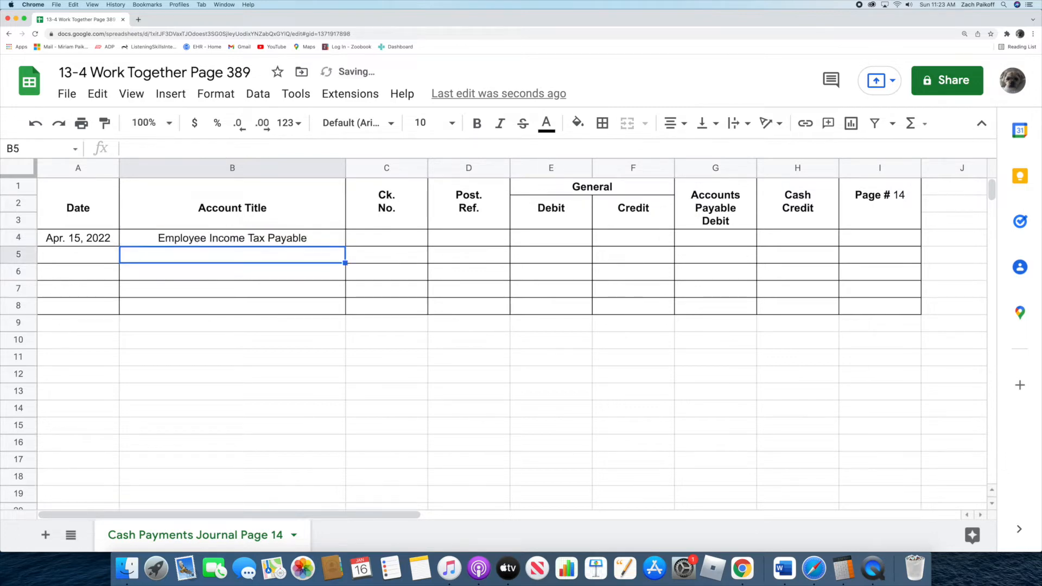
- Record check number 383 and a General Debit of 1,386 for the Employee Income Tax Payable entry
left_click(376, 236)
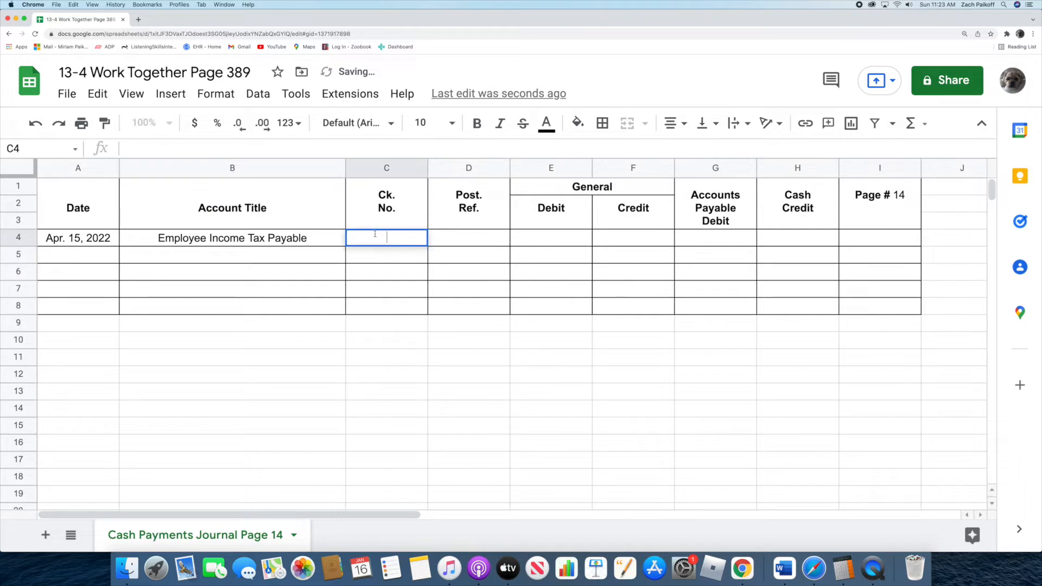
type("383")
key("Return")
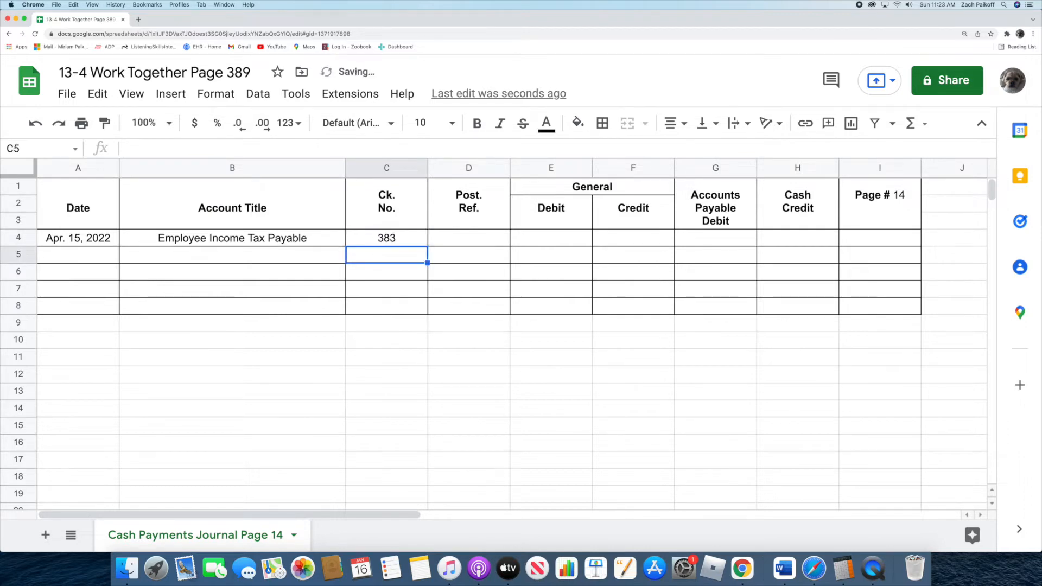
left_click(549, 239)
type("1,386")
key("Return")
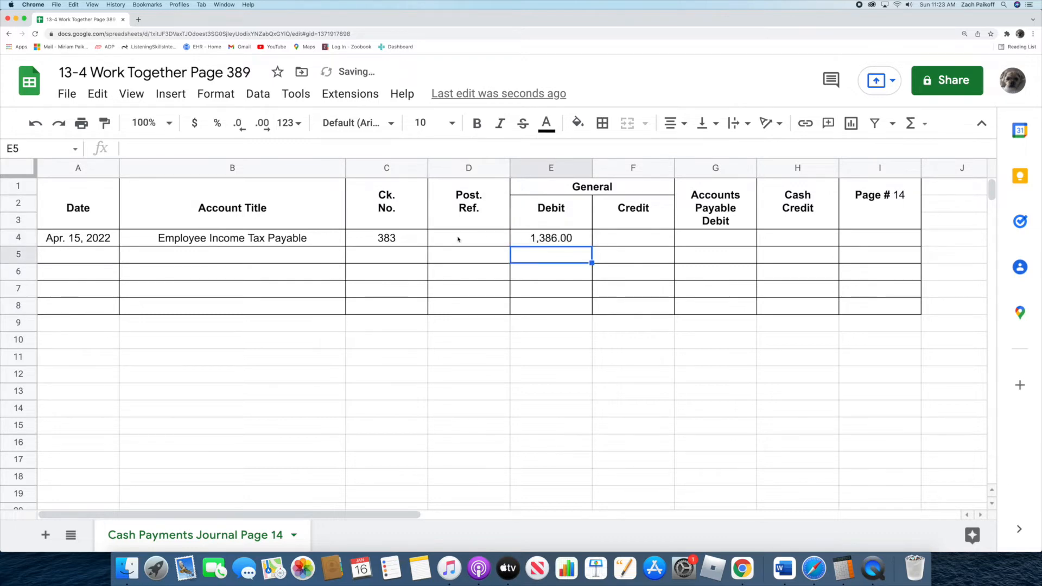
- Enter Social Security Tax Payable as the account title in row 5
left_click(218, 256)
type("Social Security Tax ")
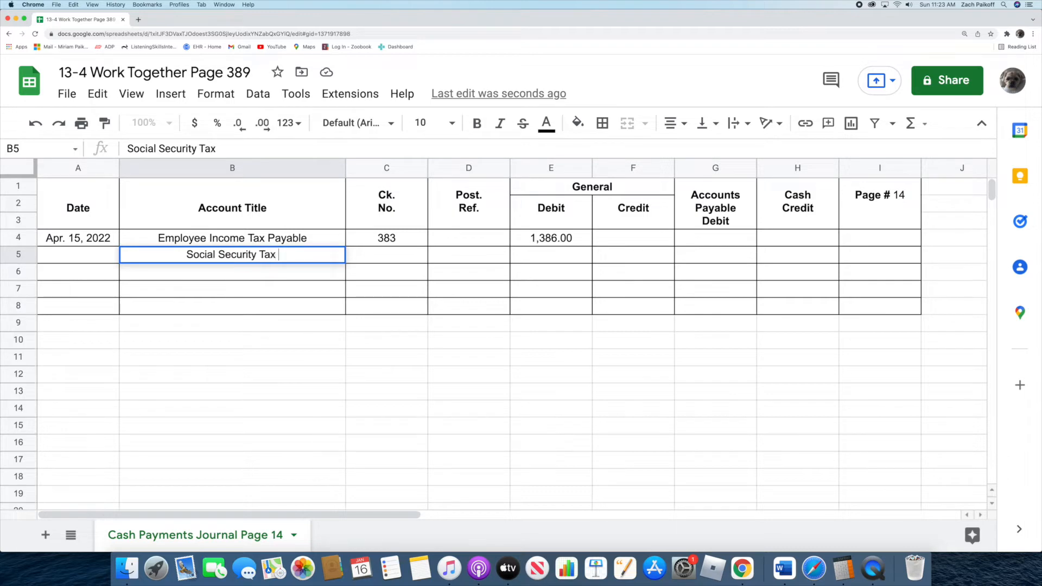
type("Payable")
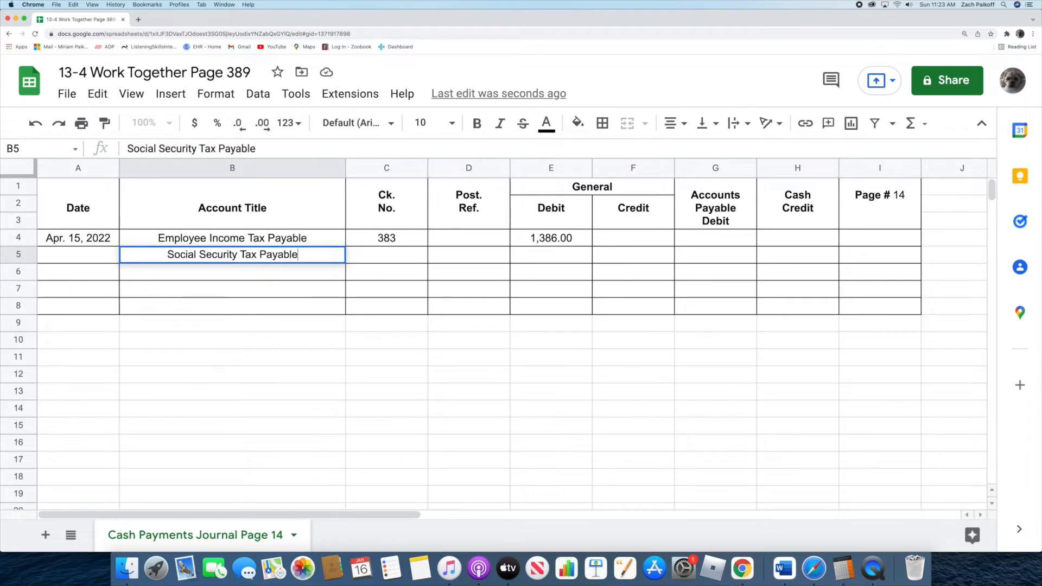
key("Return")
- Switch to Calculator and multiply 1322.05 by 2 to work out the Social Security tax debit
left_click(539, 261)
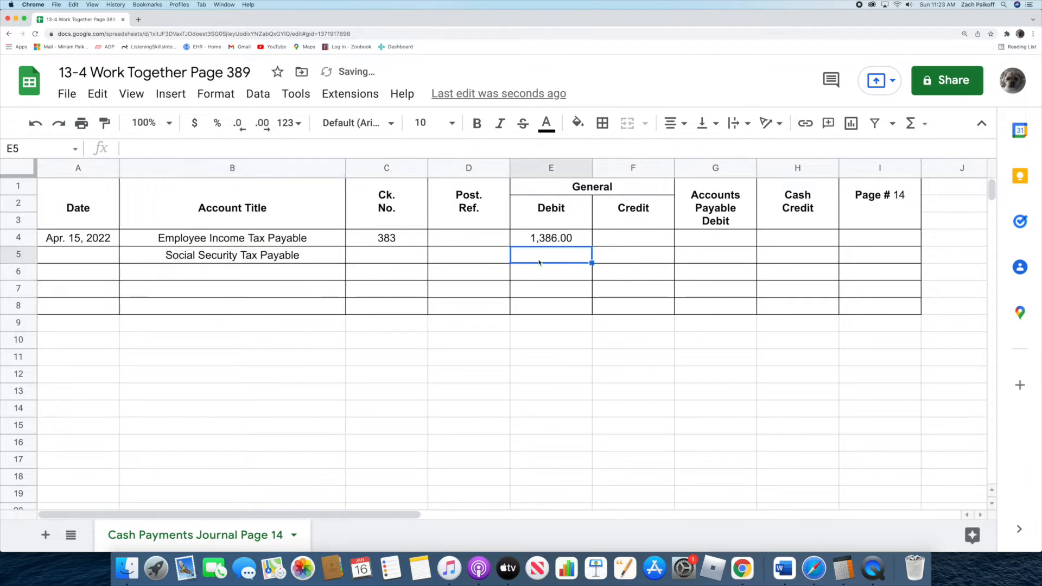
left_click(843, 569)
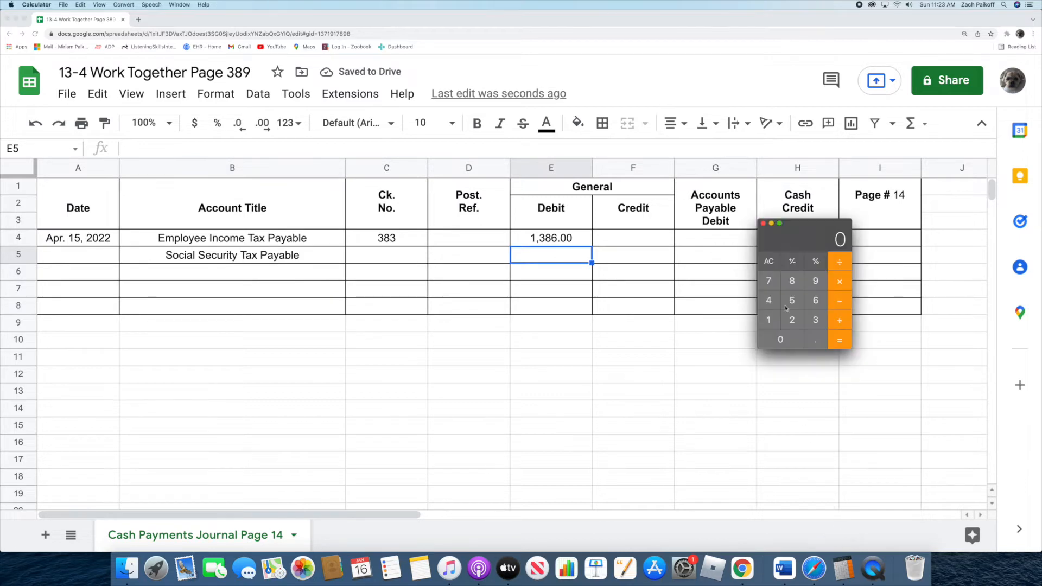
type("1322")
type(".05")
type("*")
type("2")
key("Return")
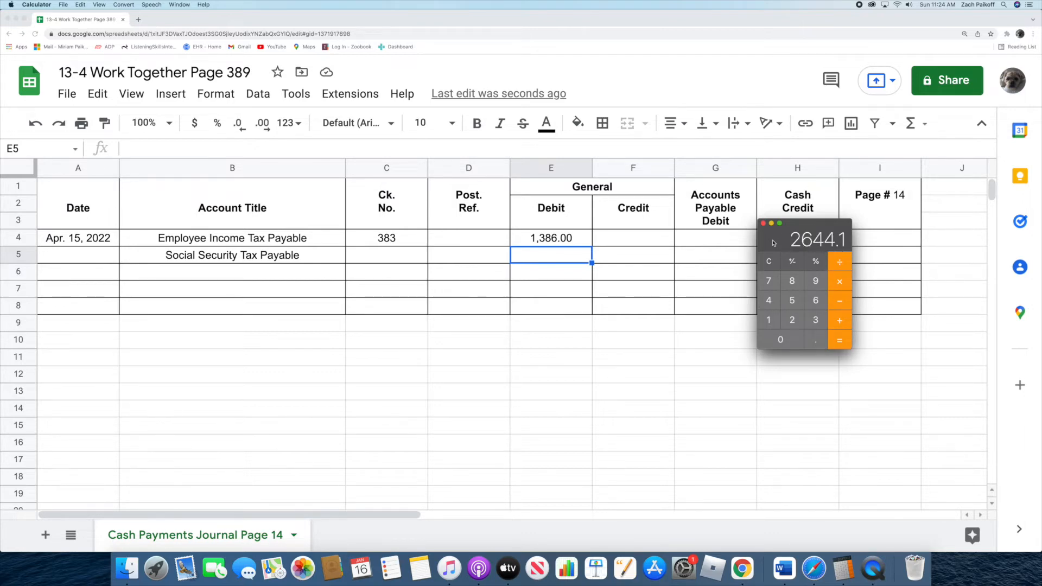
- Back in the Google Sheets journal, enter 2,644.10 as the General Debit for Social Security Tax Payable
left_click(542, 256)
type("2,")
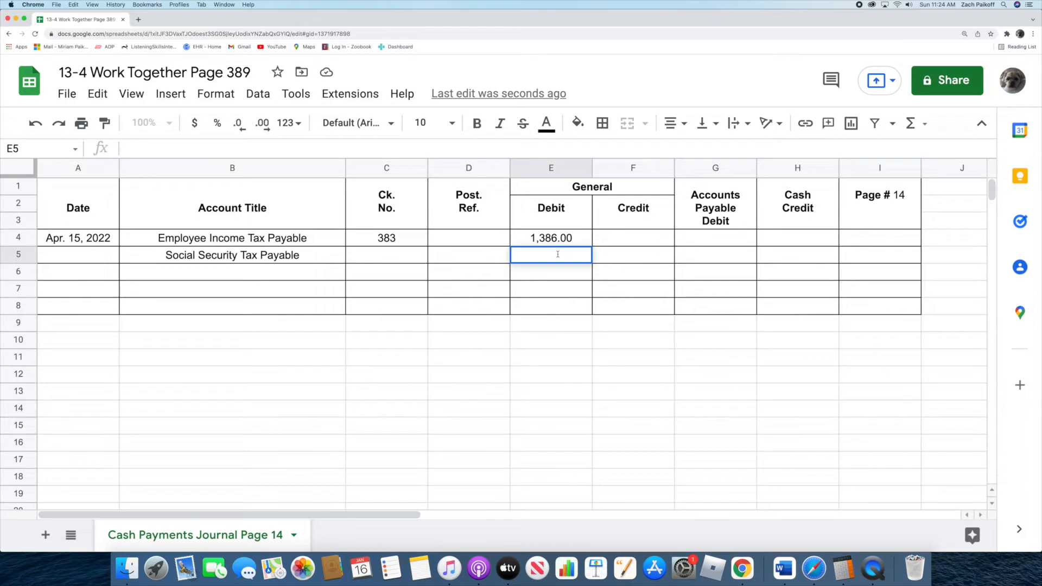
type("644.10")
key("Return")
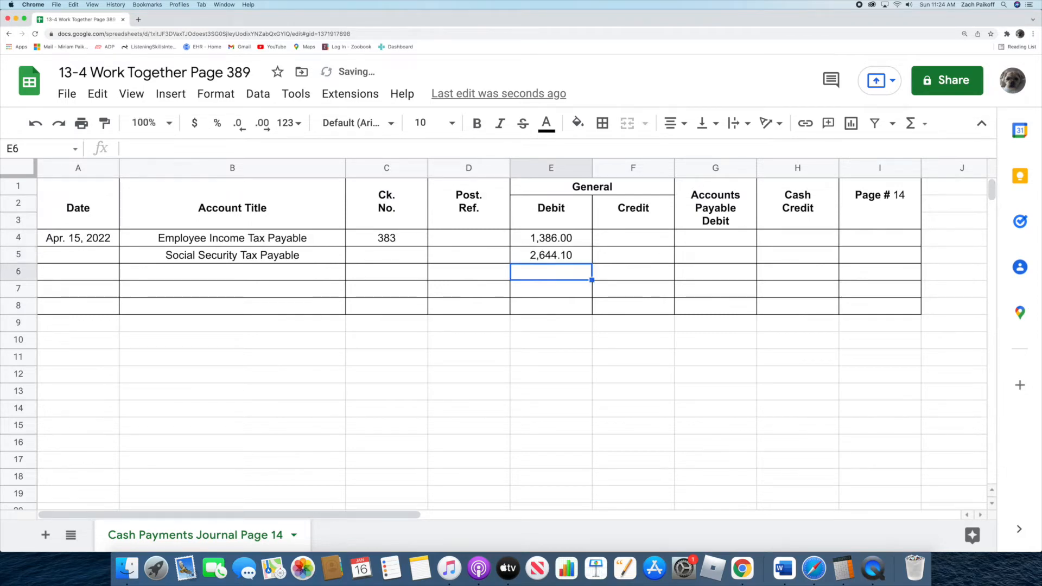
- Enter Medicare Tax Payable as the account title in row 6
left_click(300, 273)
double_click(300, 272)
type("Me")
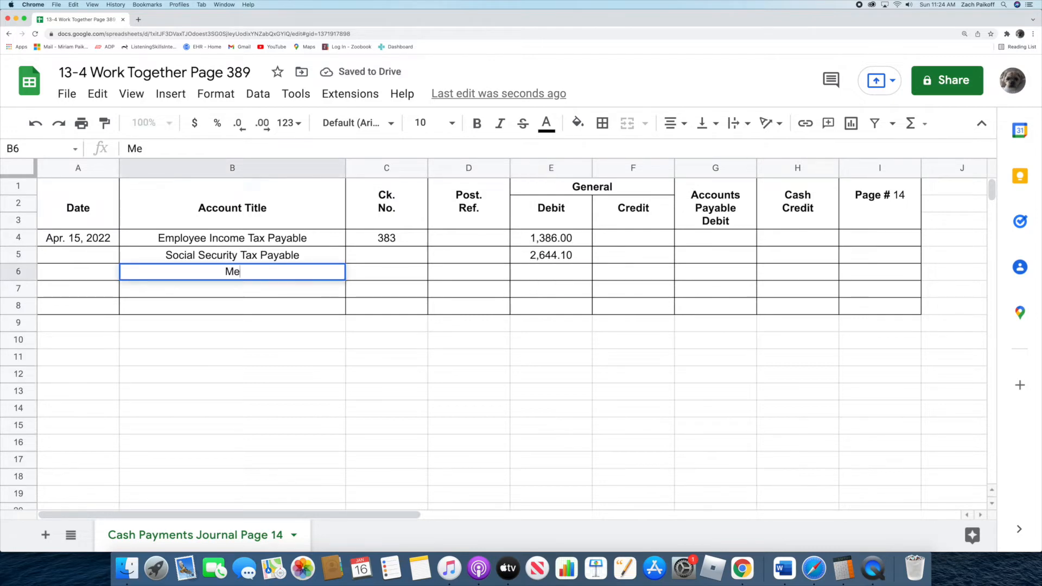
type("dicare ")
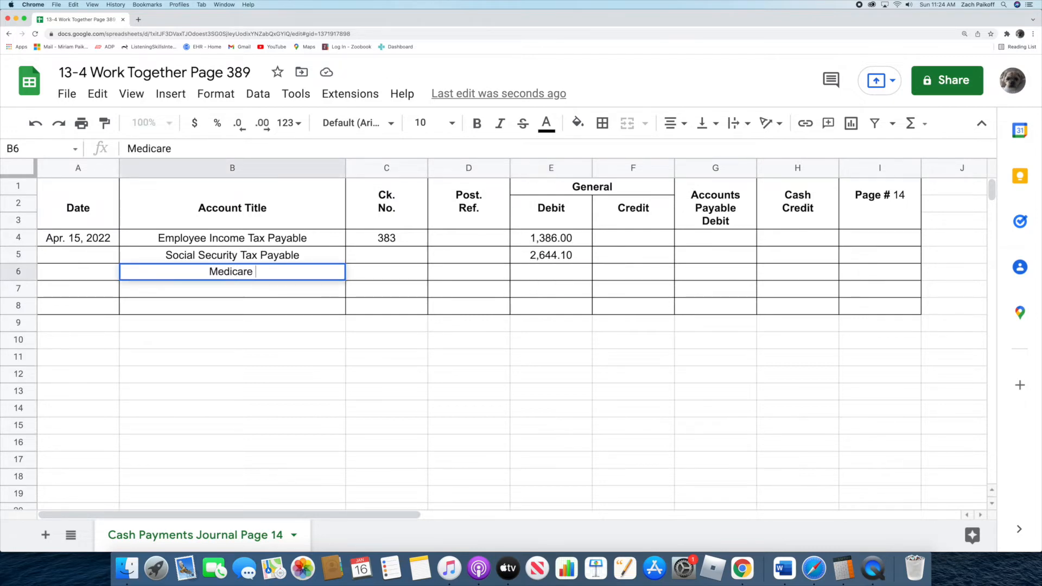
type("Tax P")
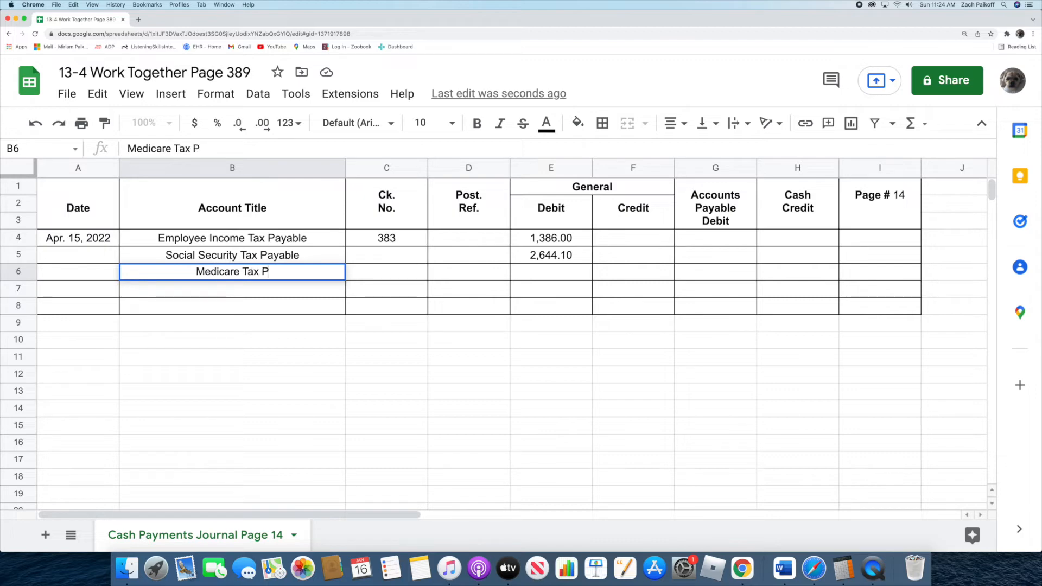
type("ayable")
key("Return")
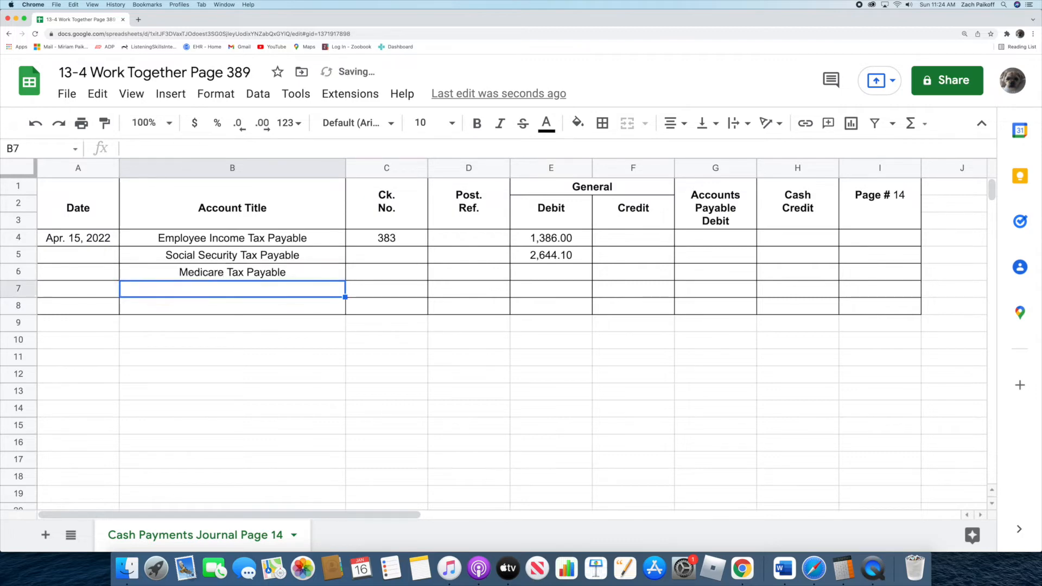
- Switch to Calculator, clear it, and multiply 309.25 by 2 to work out the Medicare tax debit
left_click(560, 277)
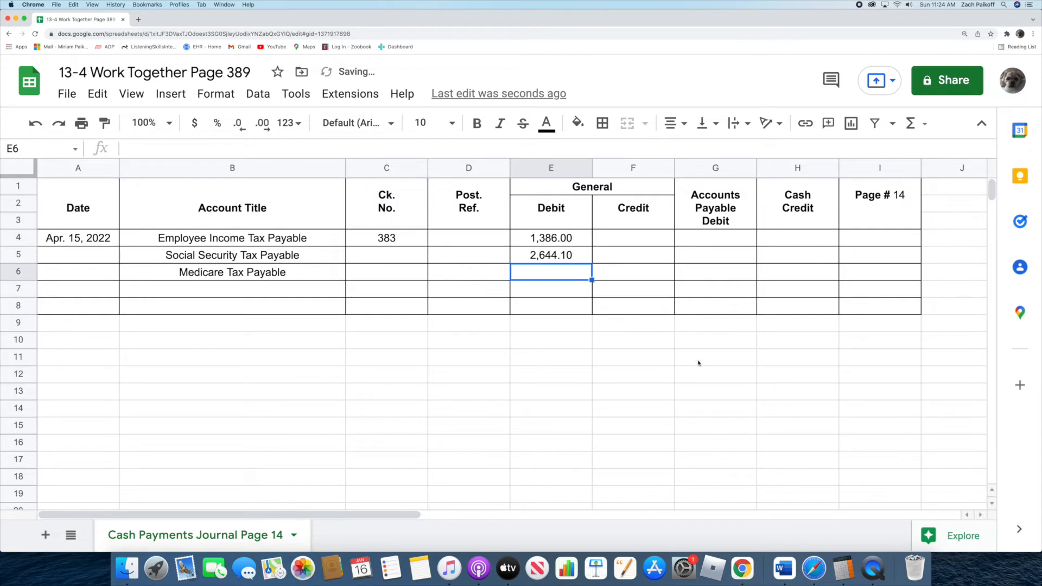
left_click(843, 569)
left_click(769, 261)
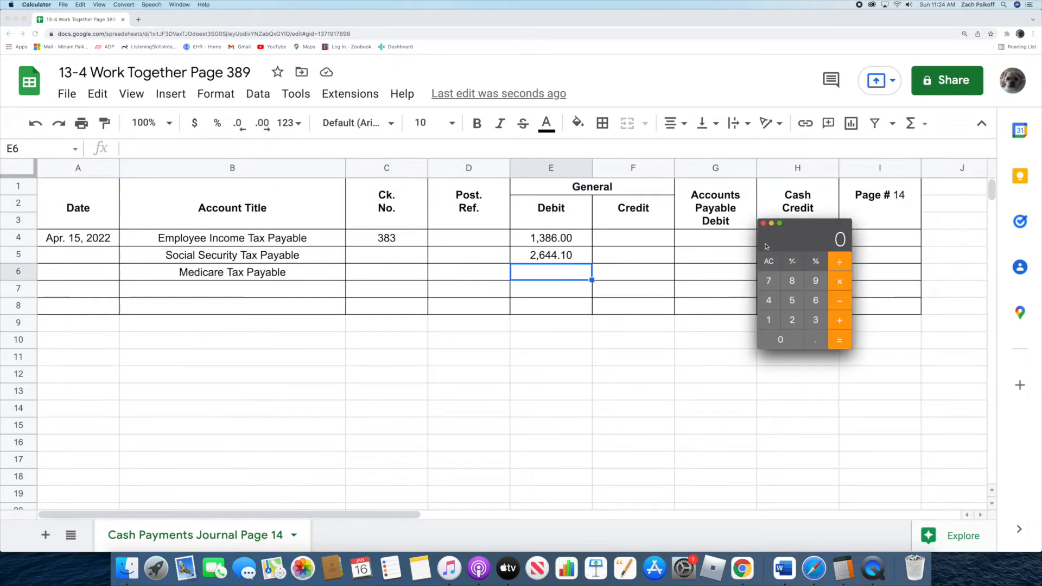
type("309.25")
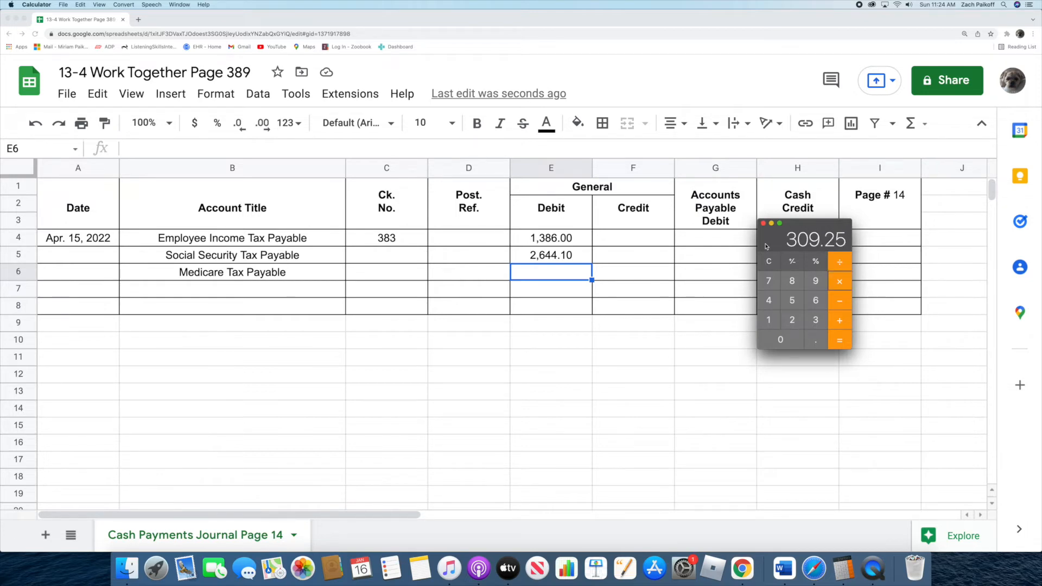
type("*2")
key("Return")
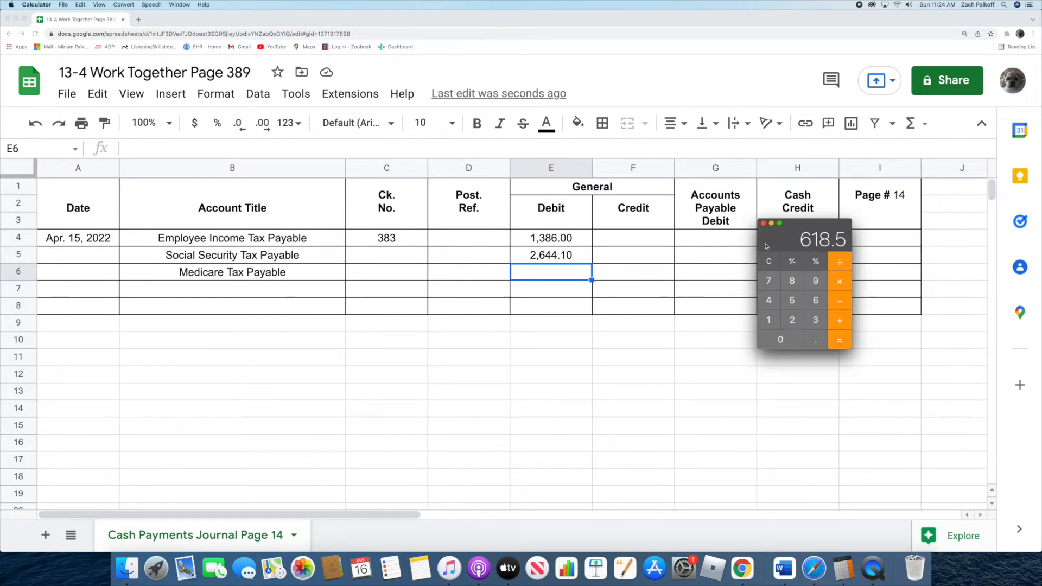
- Back in the Google Sheets journal, enter 618.5 as the General Debit for Medicare Tax Payable
double_click(549, 270)
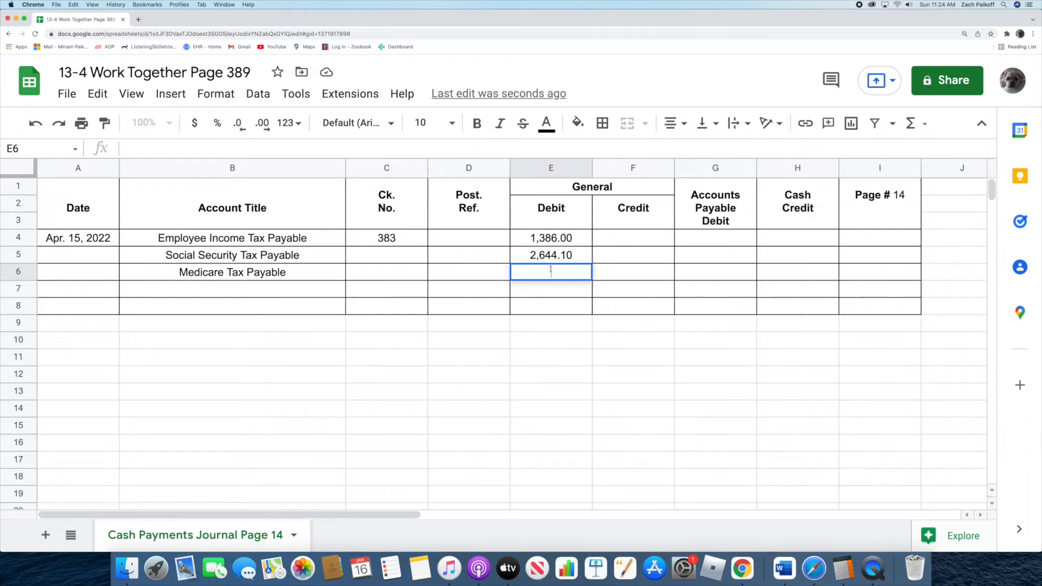
type("618.5")
key("Return")
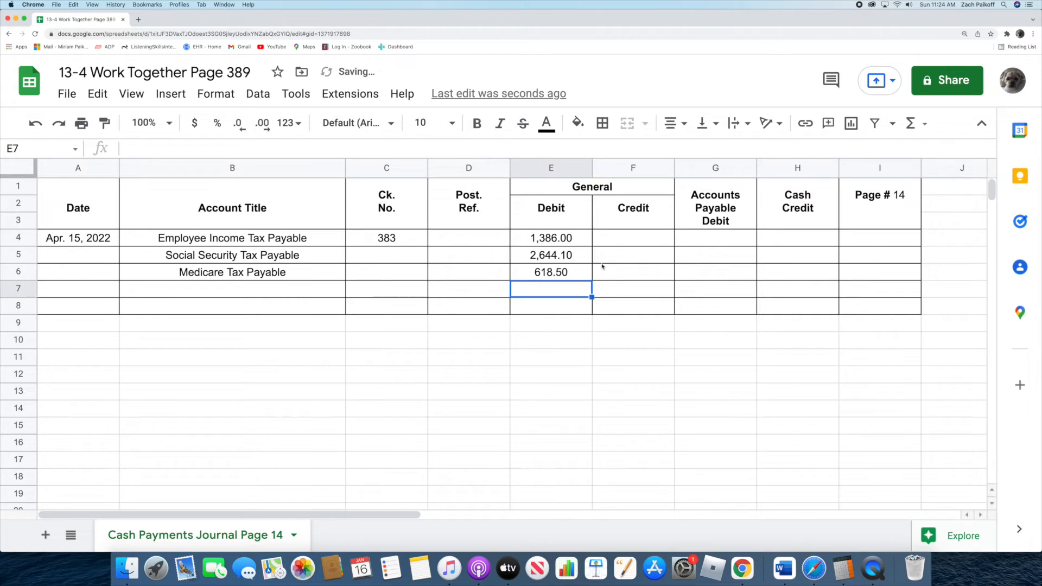
- Calculate the row 4 Cash Credit in H4 with the formula =1386+2644.10+618.50
left_click(797, 239)
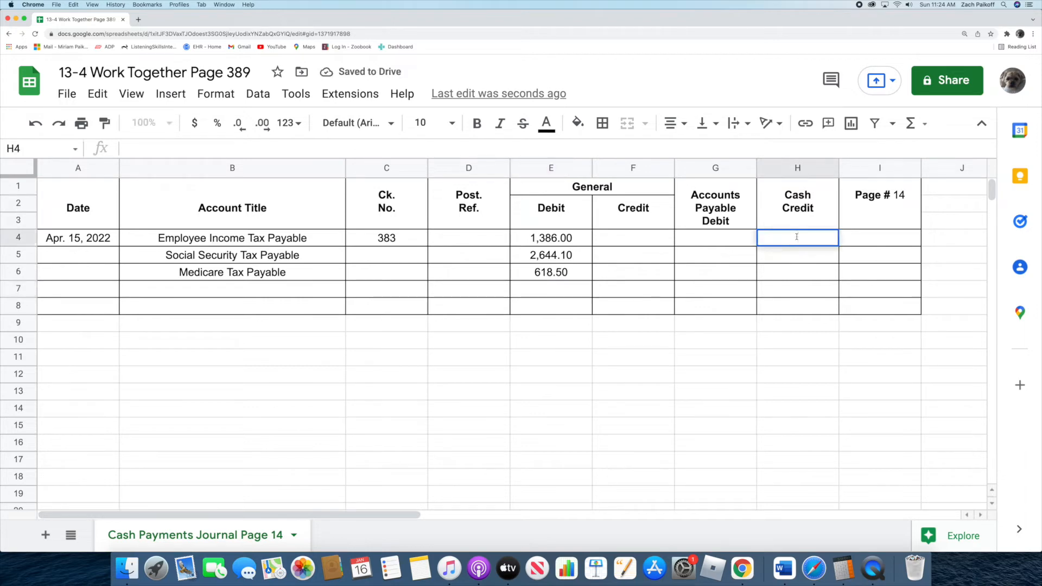
type("=1386+")
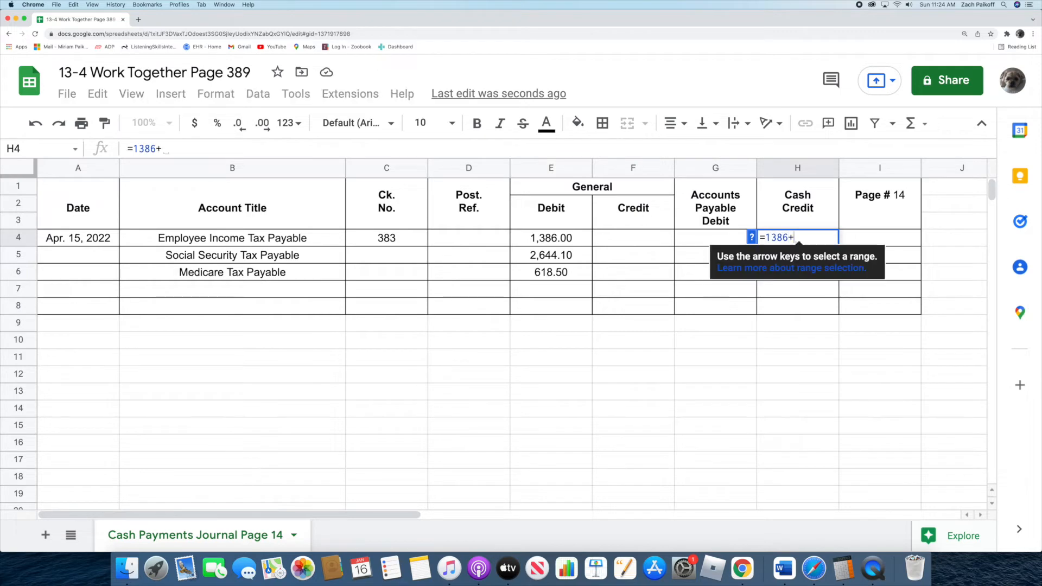
type("2644")
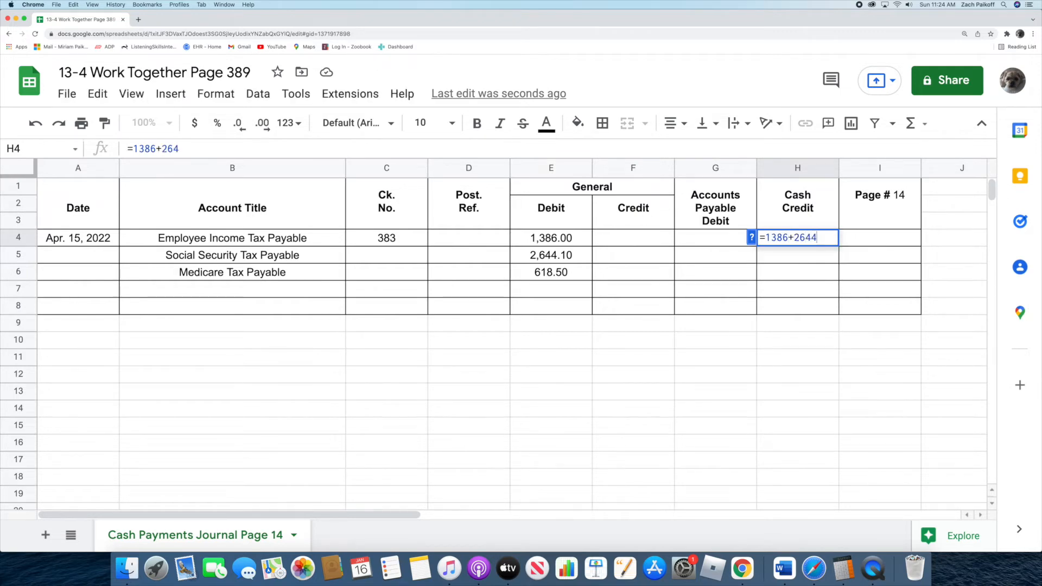
type(".10+618.50")
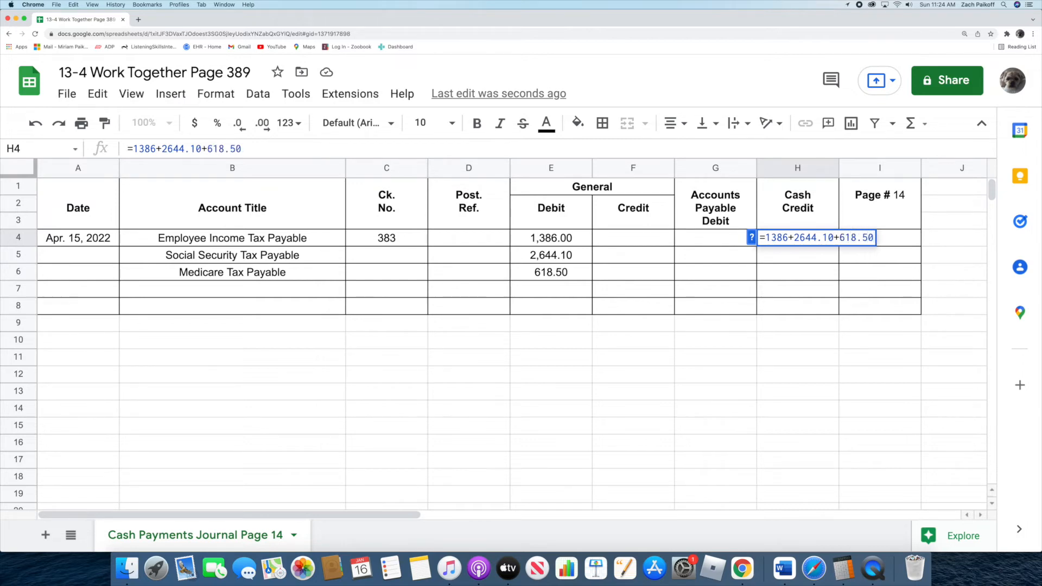
key("Return")
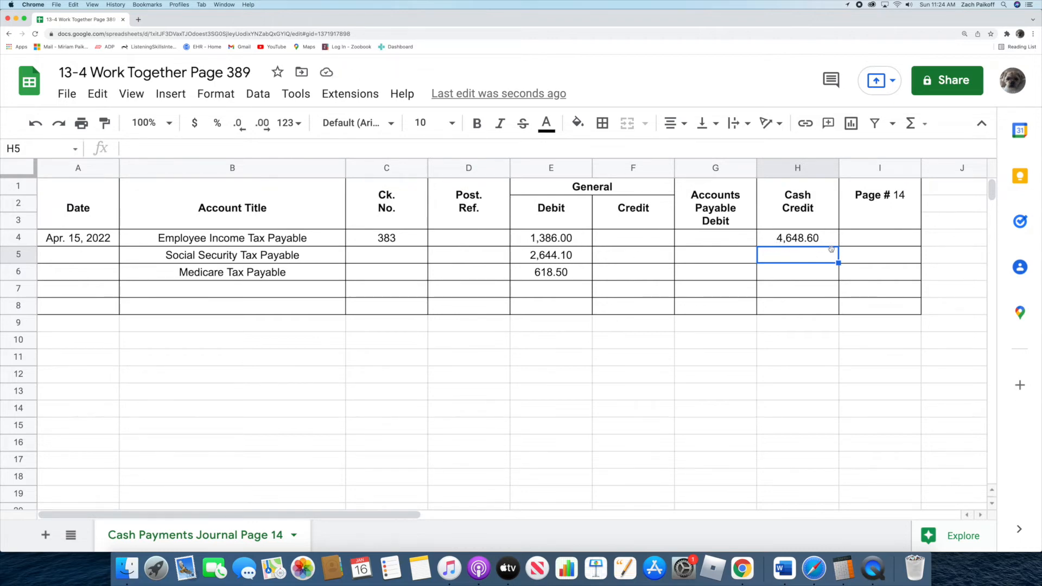
- Start the row 7 entry with date 30 and the account title Unemployment Tax Payable-Federal
double_click(95, 290)
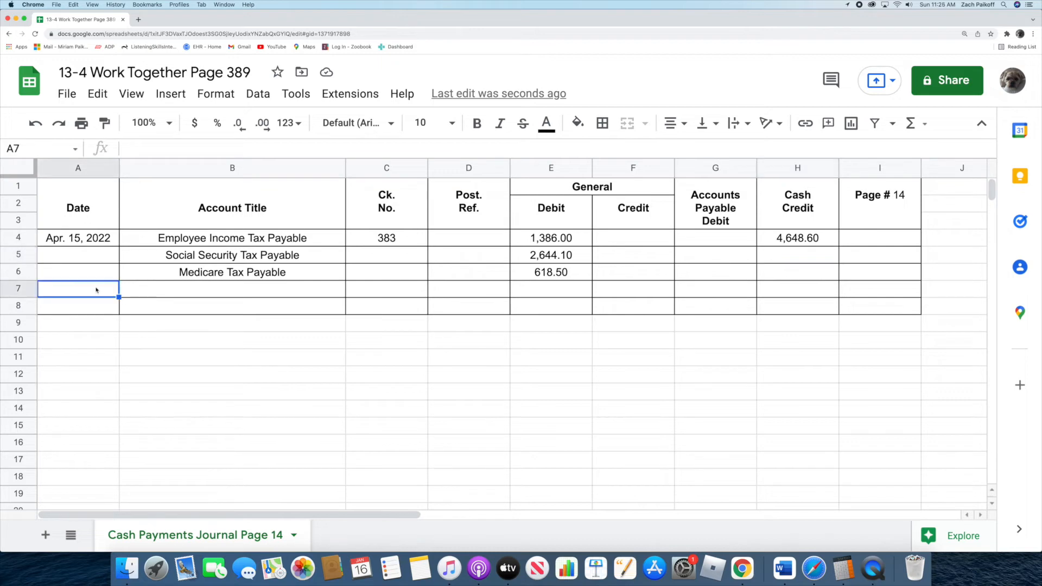
type("30")
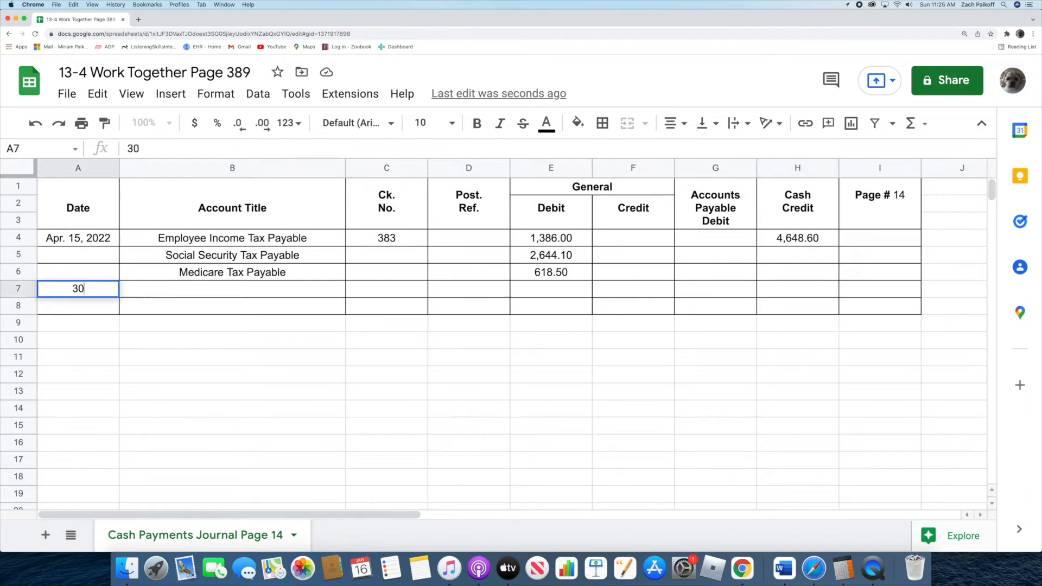
key("Return")
double_click(181, 292)
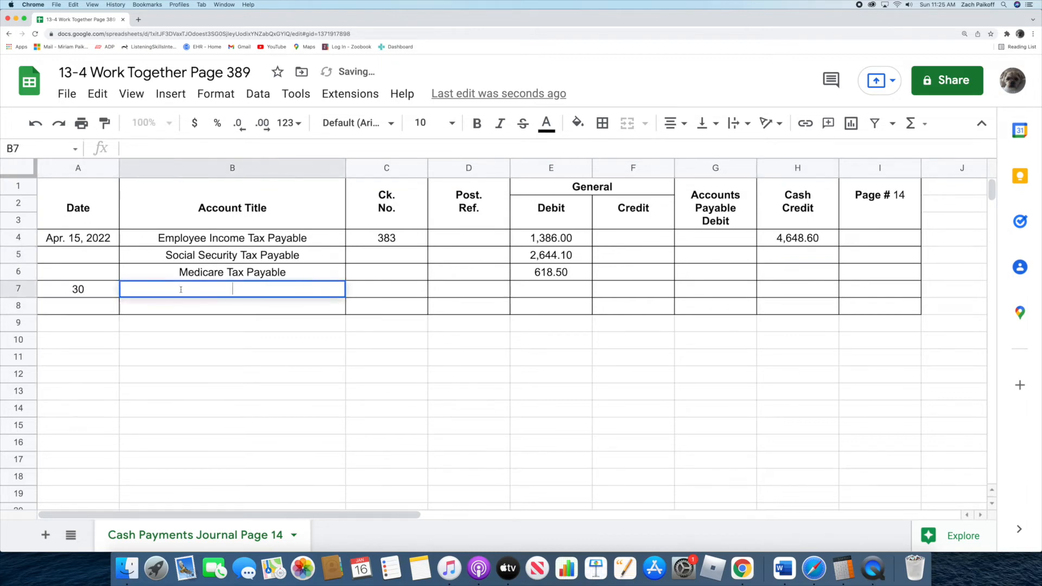
type("Unemp")
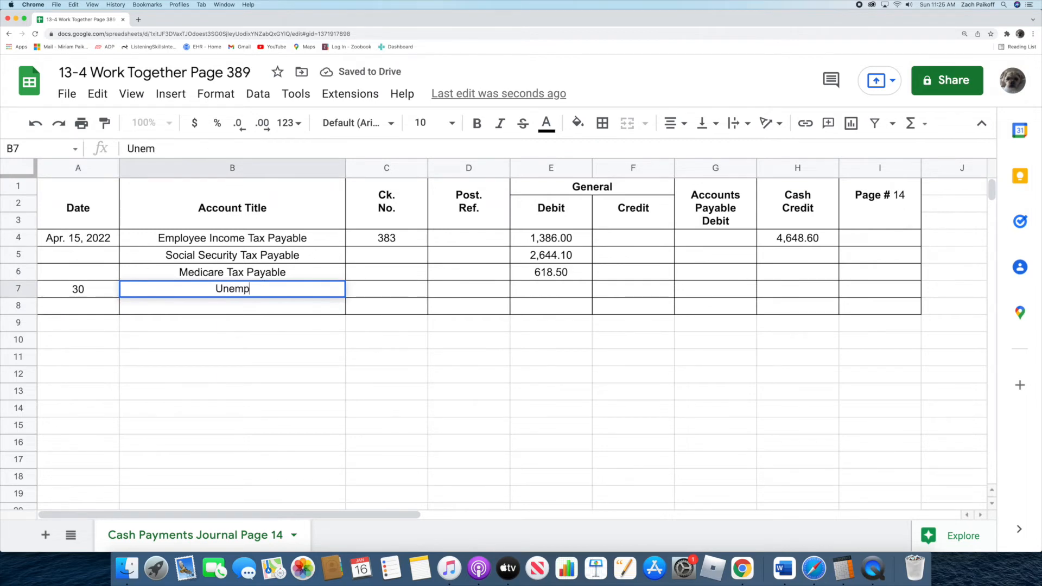
type("loyment")
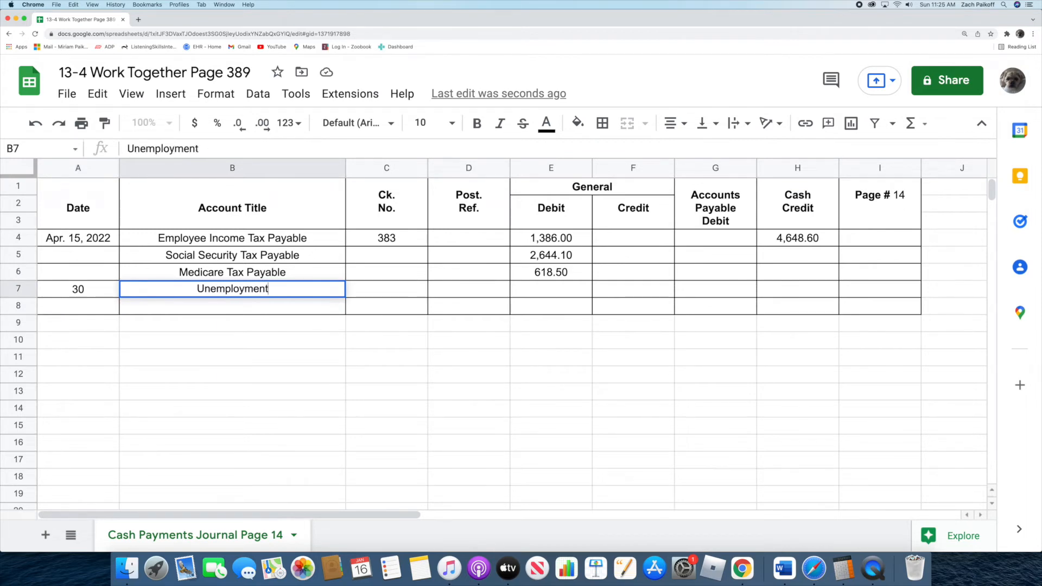
type(" Tax Payable-")
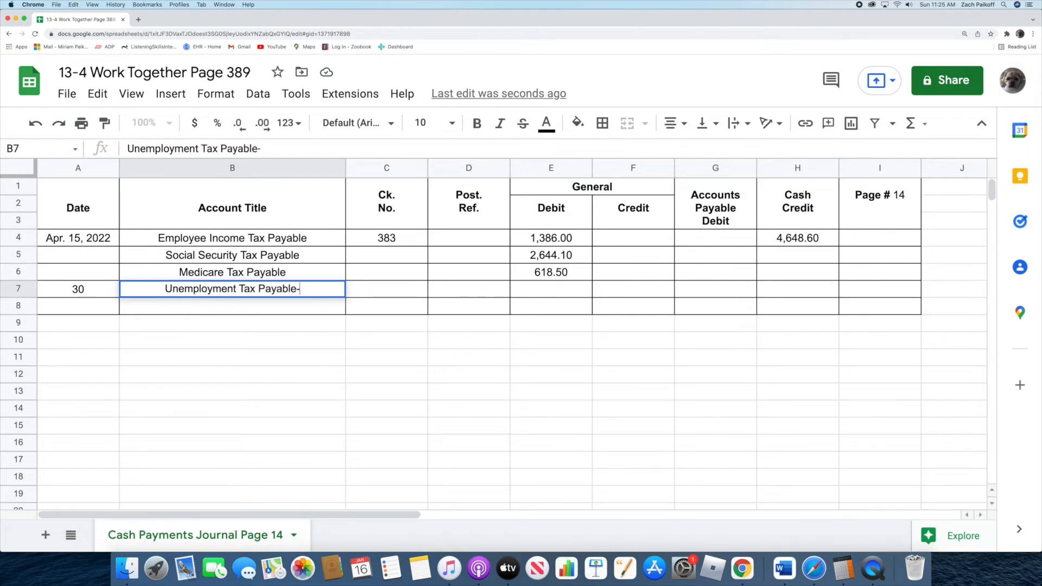
type("Federal")
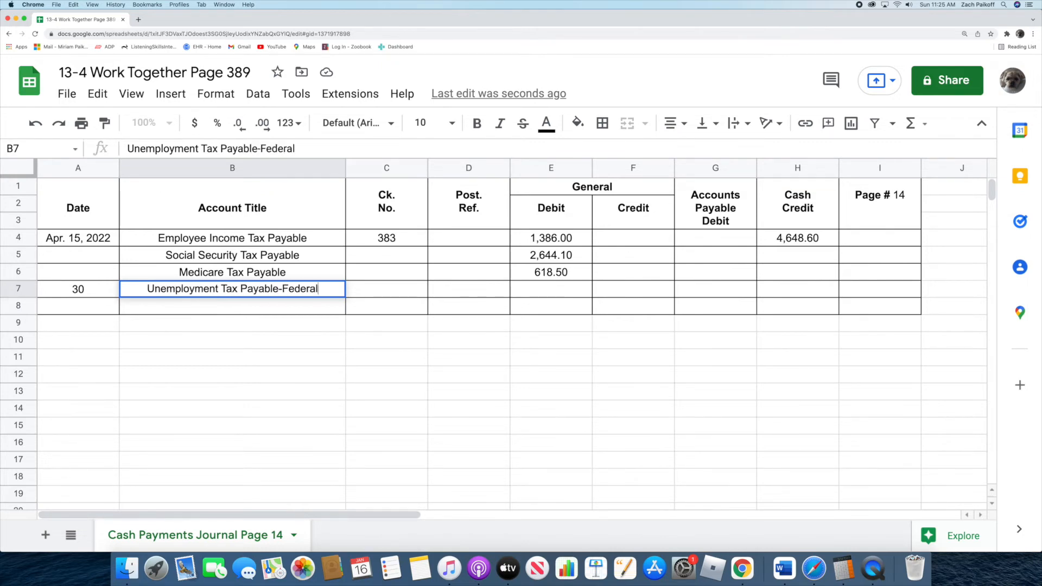
key("Return")
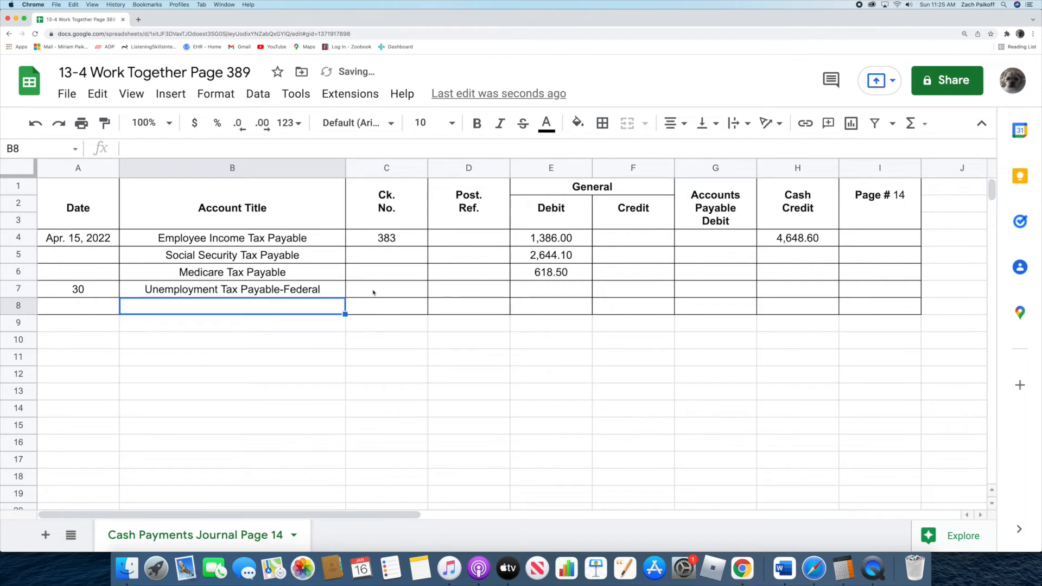
- Enter 401 as the check number for the federal unemployment tax payment in row 7
left_click(391, 290)
type("401")
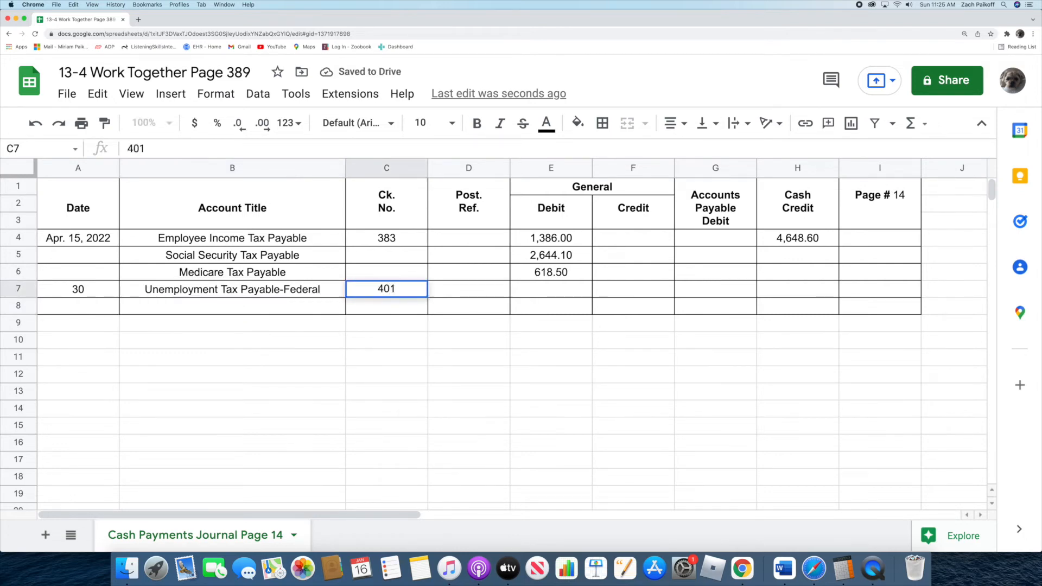
key("Return")
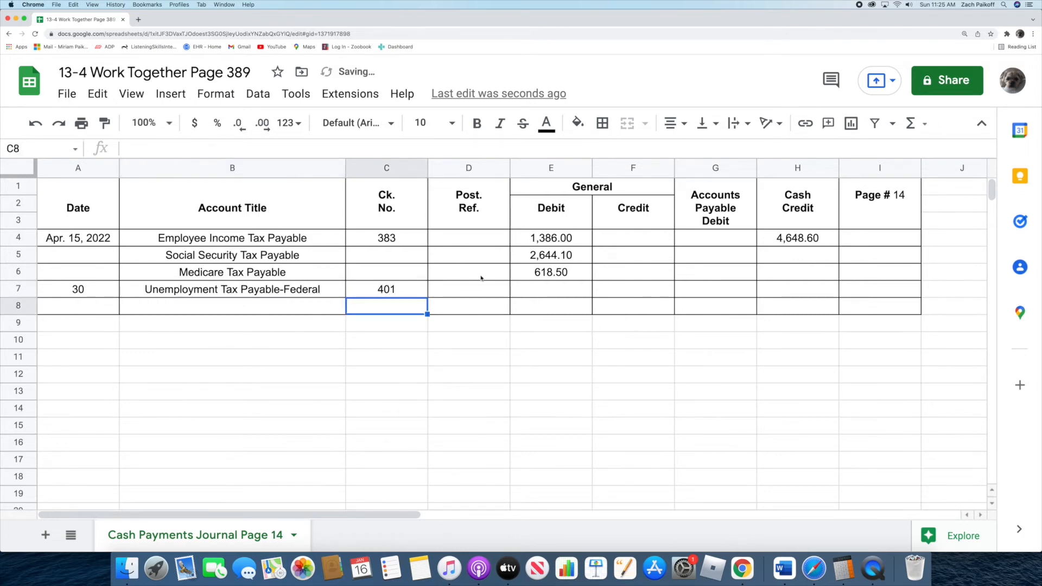
- Record 511.75 as both the General Debit and the Cash Credit for Unemployment Tax Payable-Federal
double_click(539, 287)
type("511.75")
key("Return")
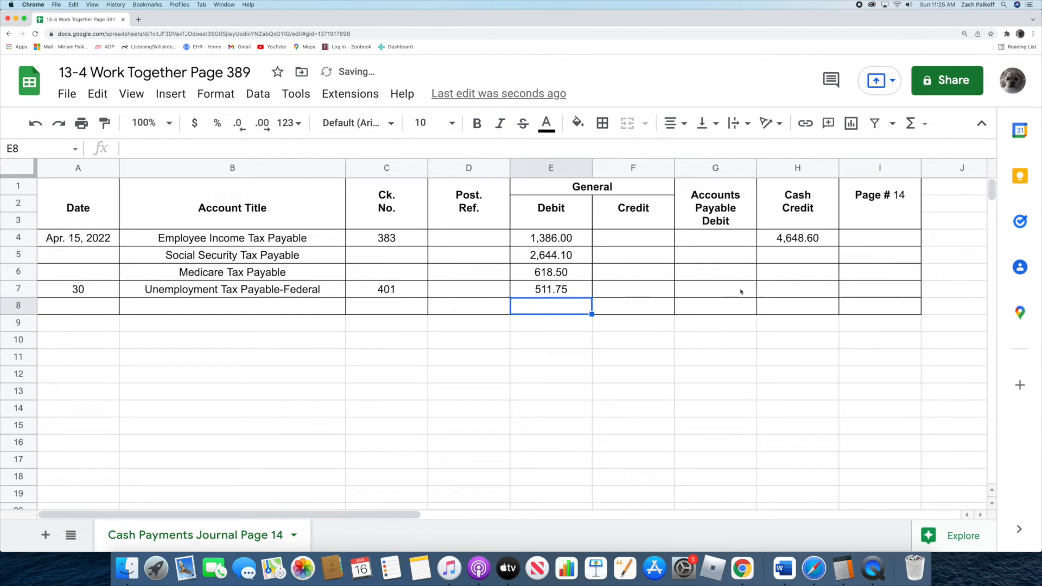
double_click(791, 292)
type("511.75")
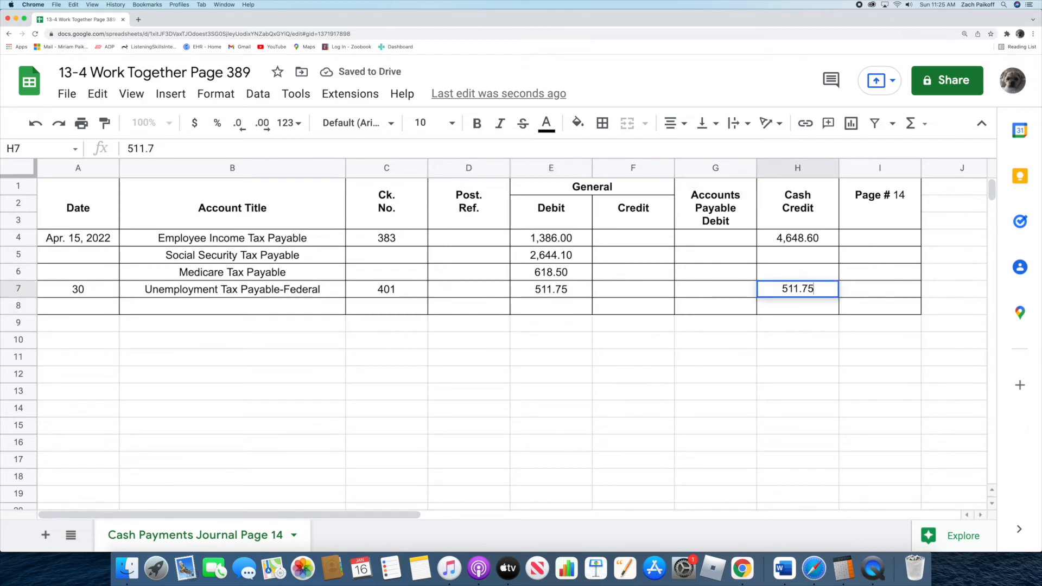
key("Return")
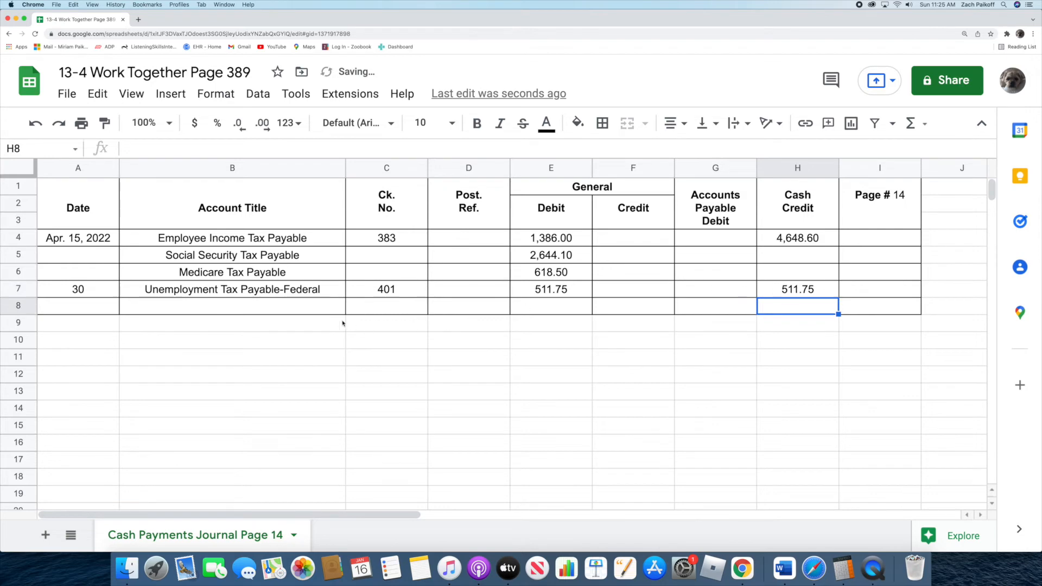
- Start the row 8 entry with date 30 and the account title Unemployment Tax Payable-State
left_click(99, 307)
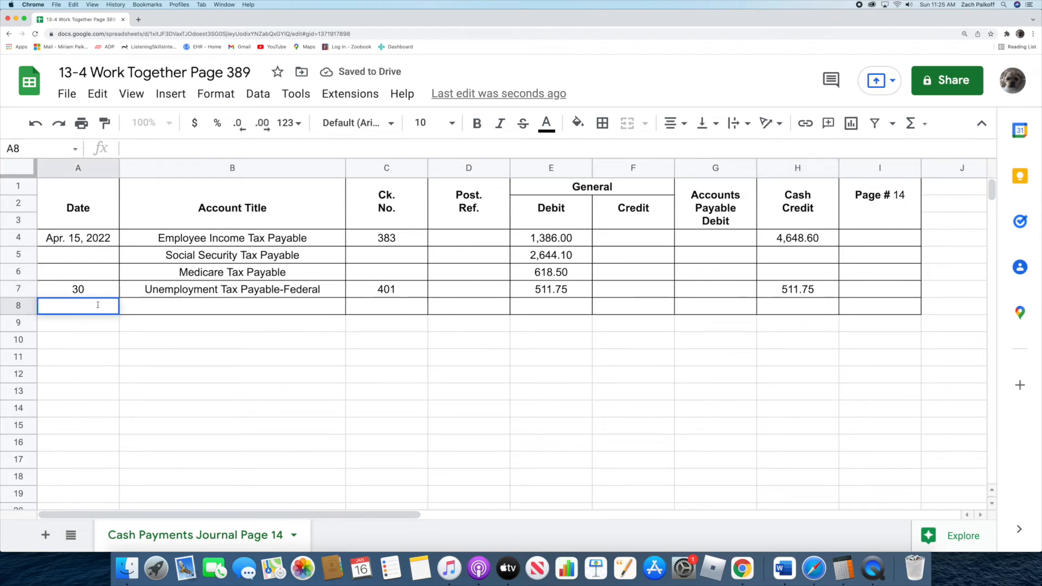
type("30")
key("Return")
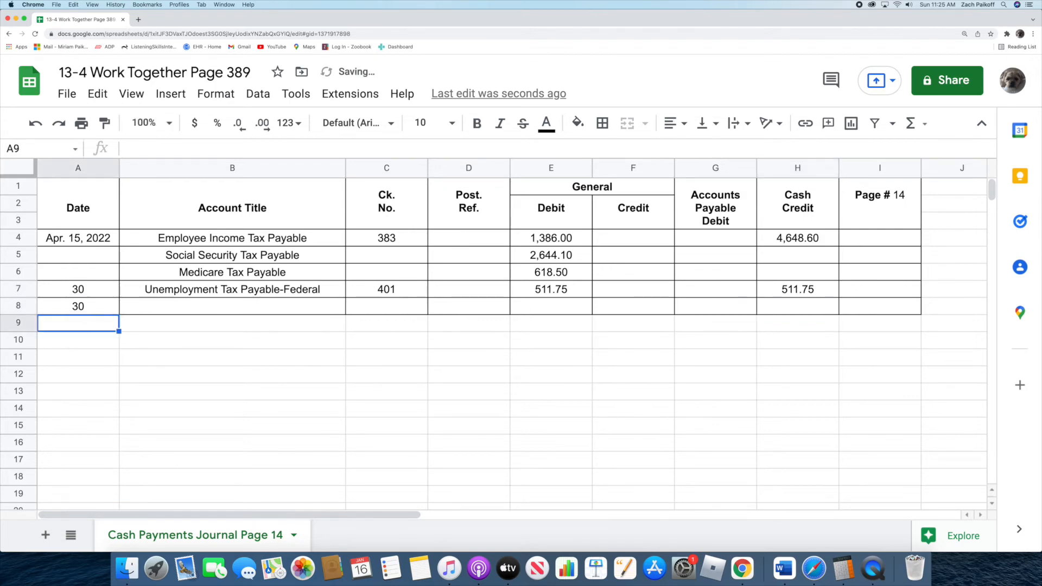
double_click(177, 307)
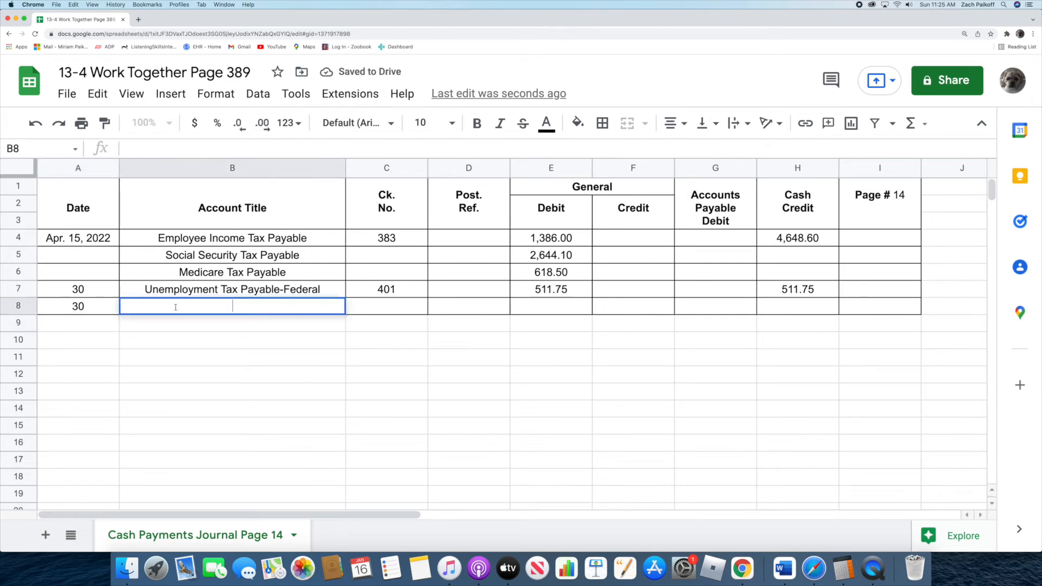
type("Unemploy")
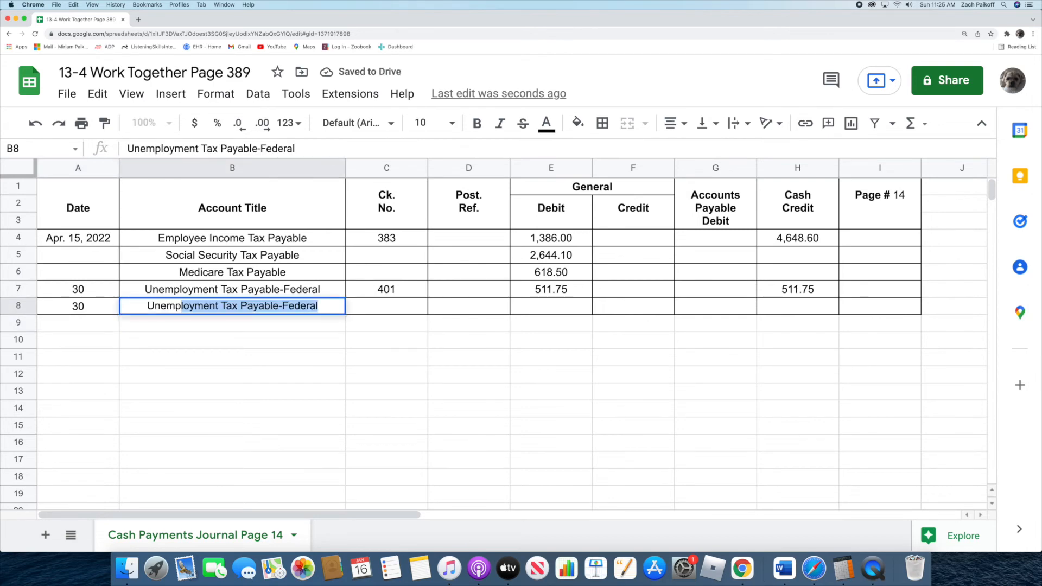
type("ment ")
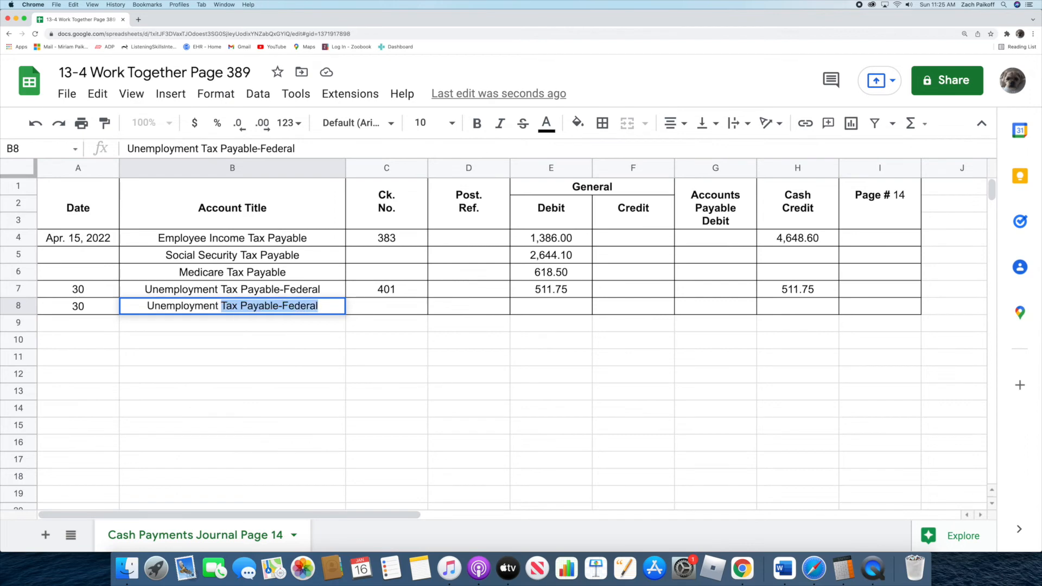
type("Tax Payable-S")
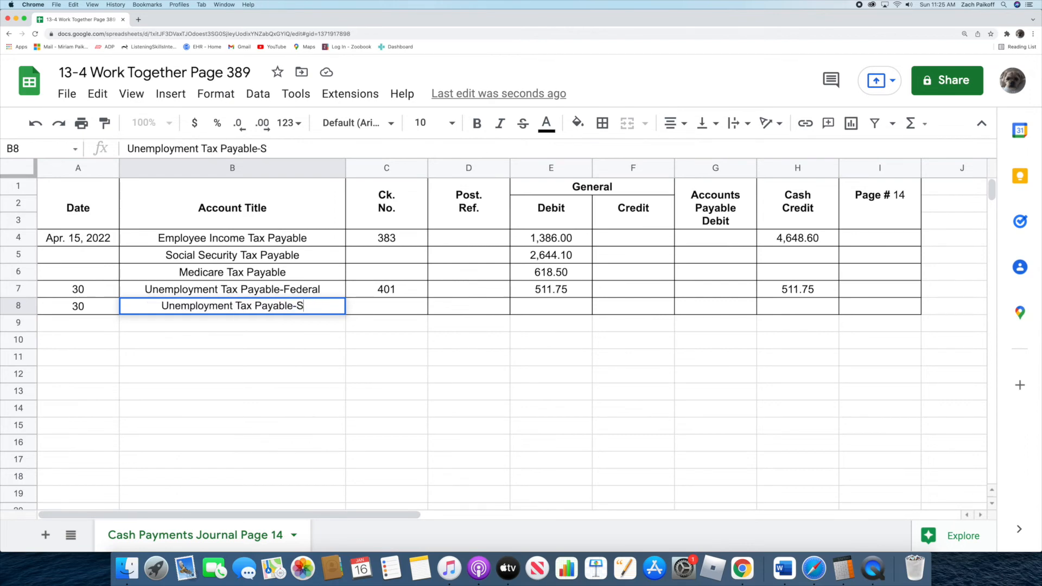
type("tate")
key("Return")
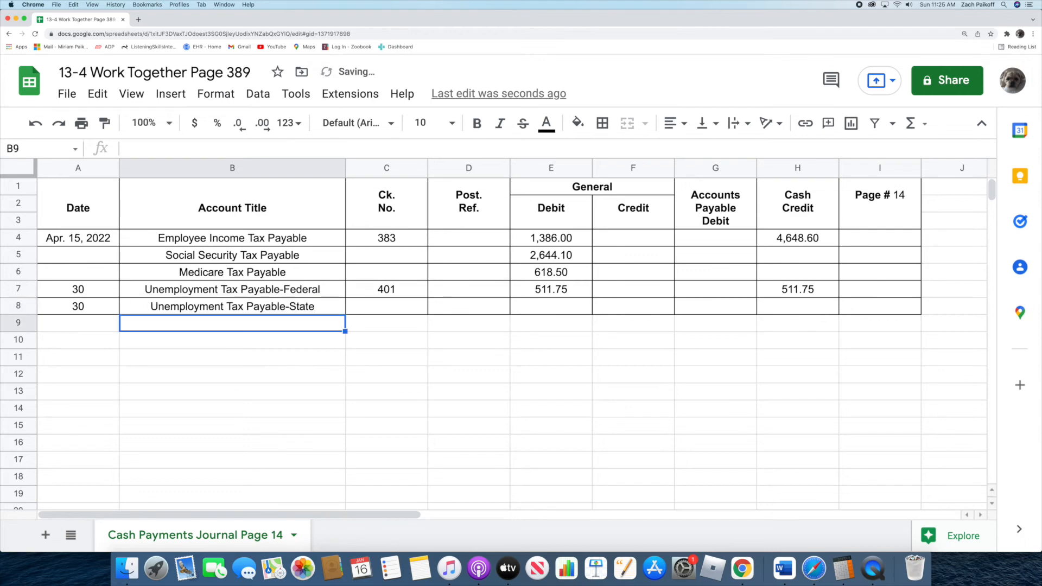
- Enter 402 as the check number for the state unemployment tax payment in row 8
double_click(373, 305)
type("402")
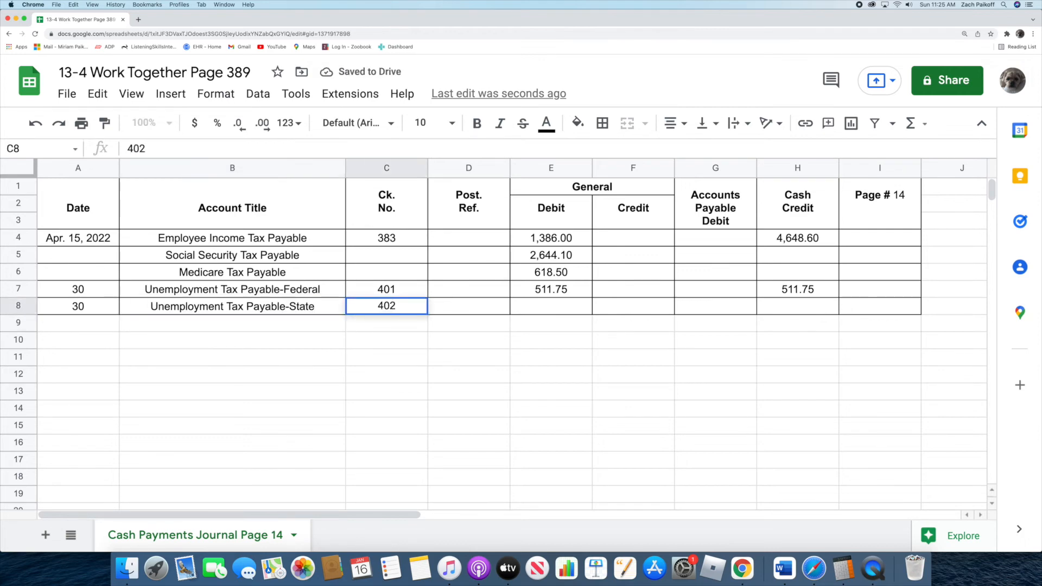
key("Return")
- Record 3454.34 as both the General Debit and the Cash Credit for Unemployment Tax Payable-State
double_click(554, 307)
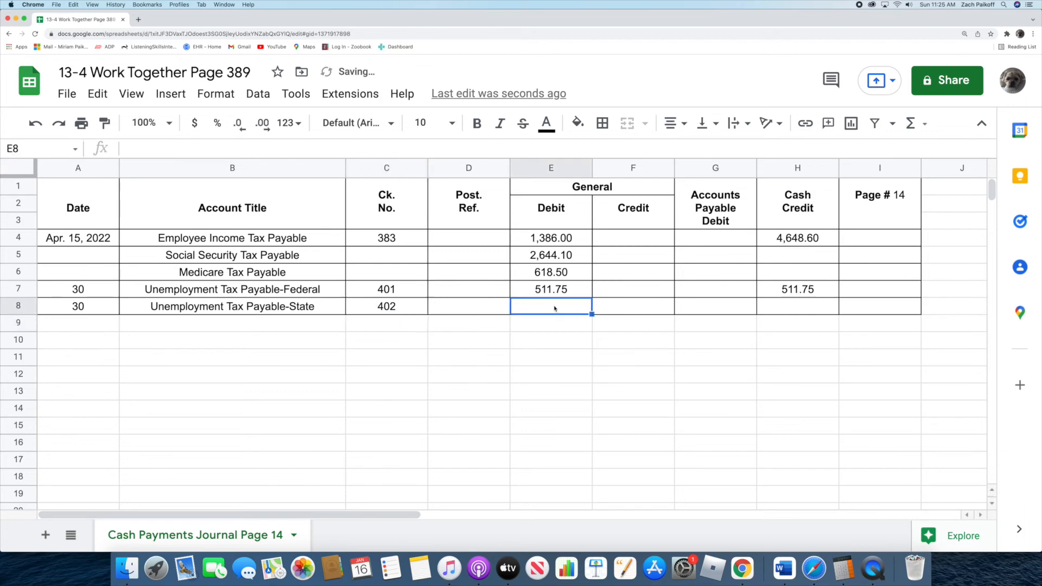
type("3,454.")
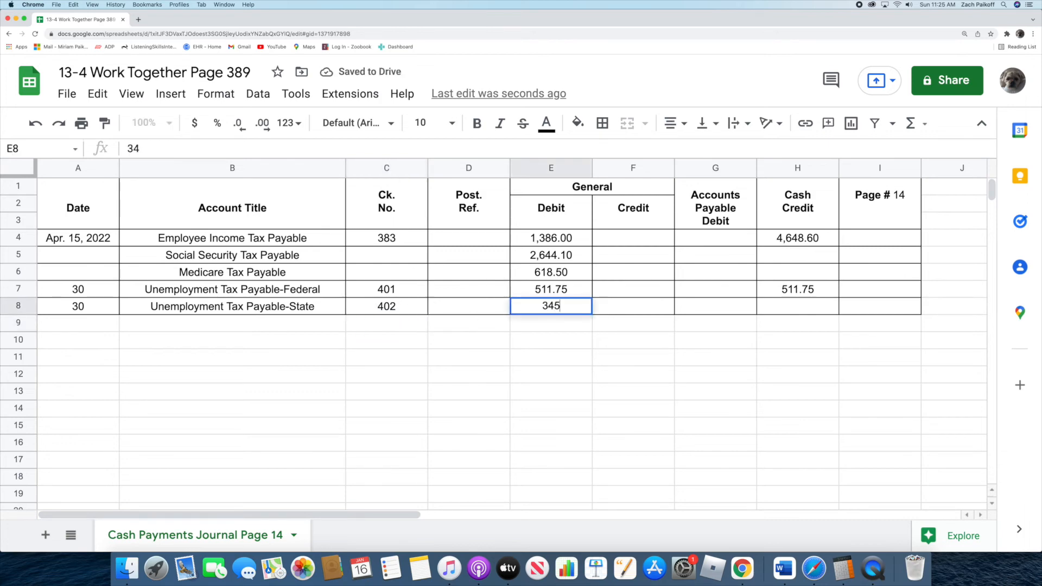
type("34")
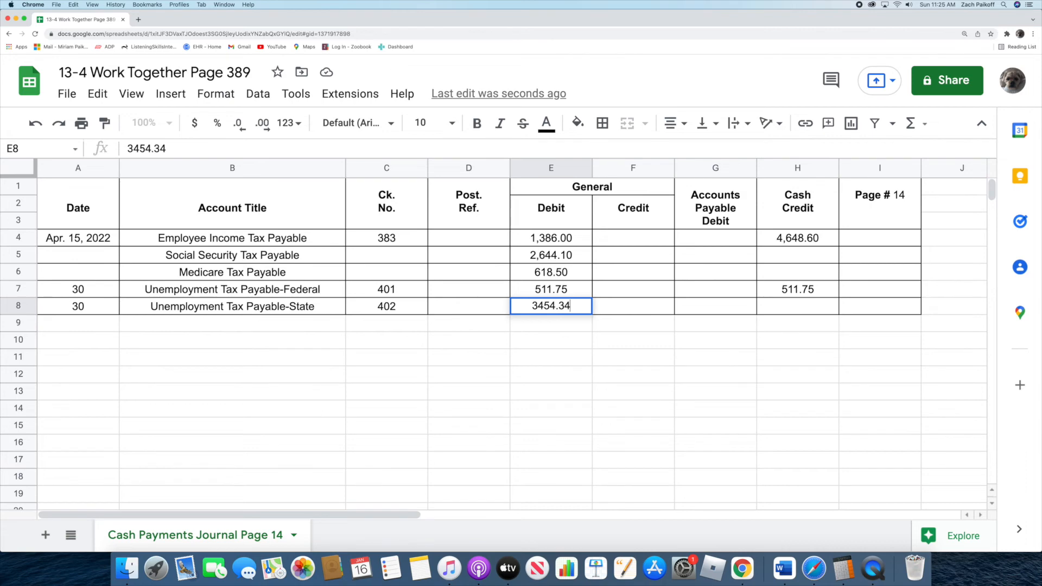
key("Return")
double_click(775, 305)
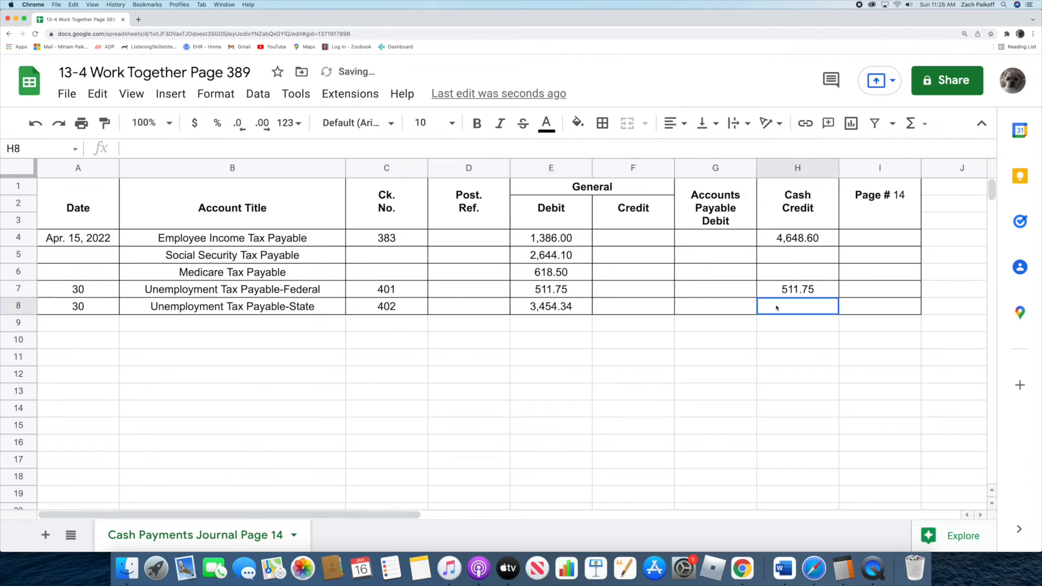
type("3,454.")
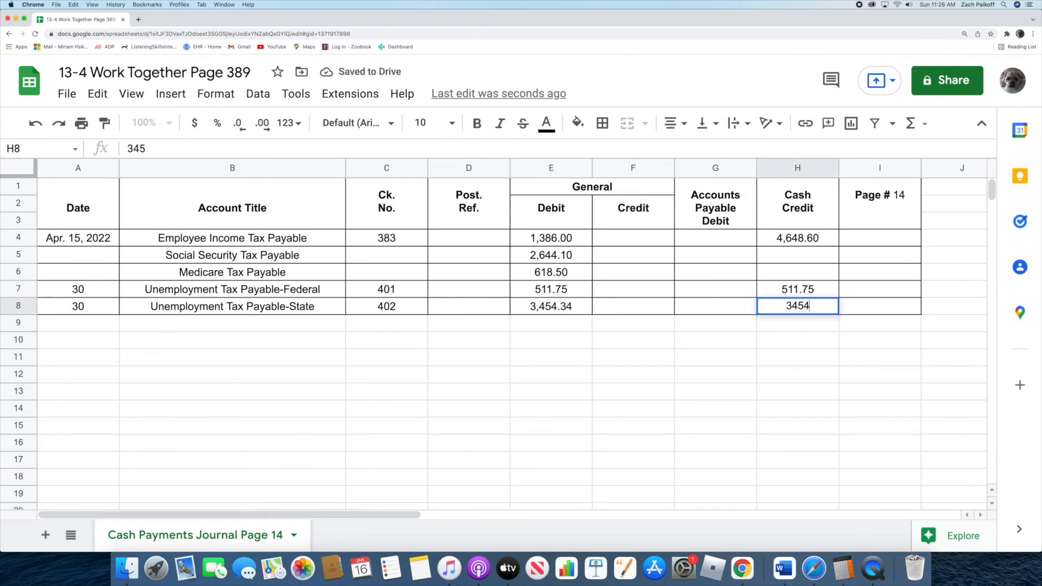
type("34")
key("Return")
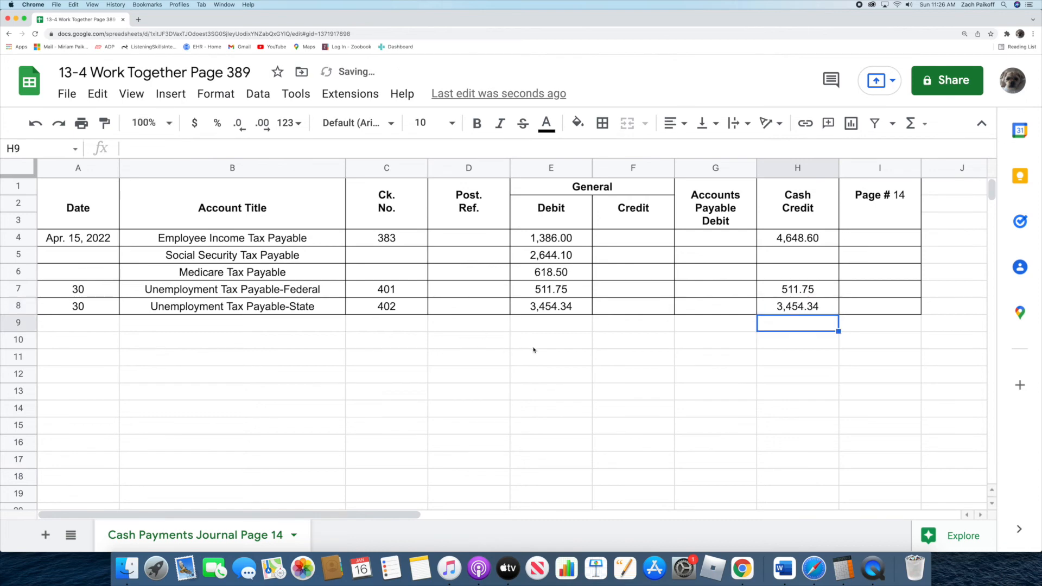
left_click(540, 342)
left_click(553, 361)
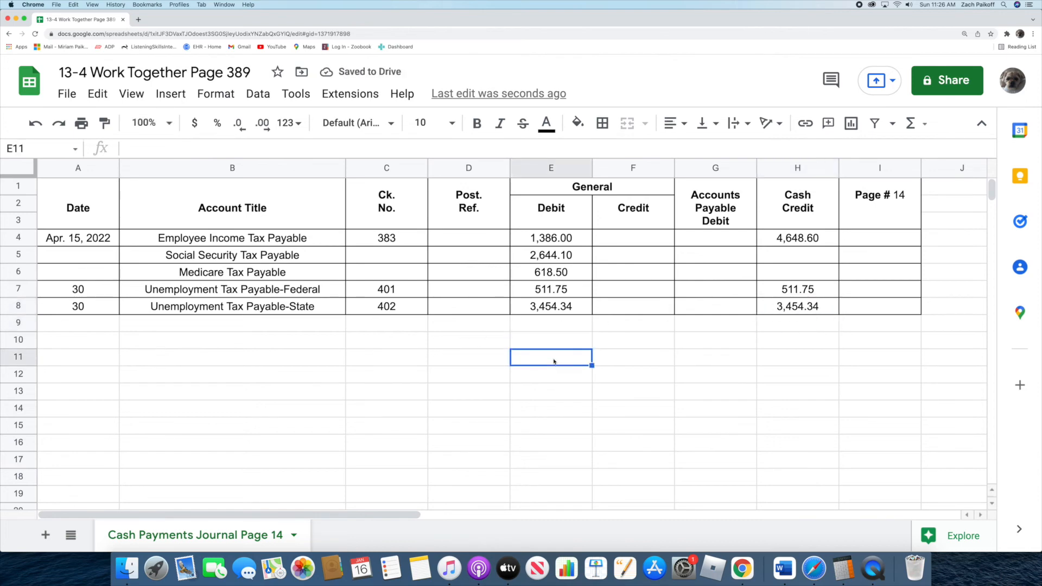